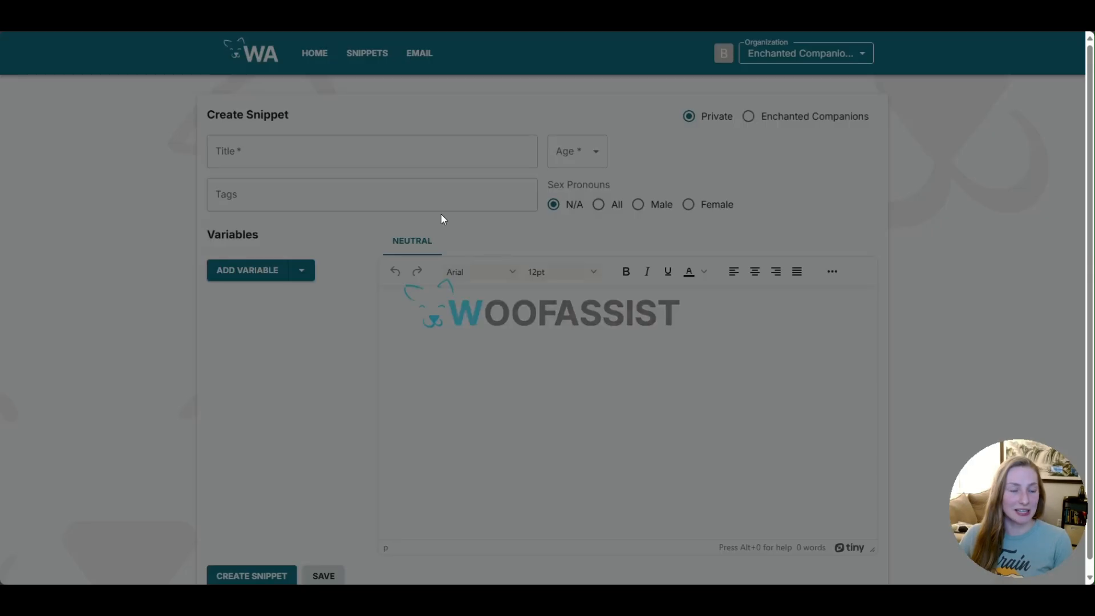
Step: Title the new snippet "Recall Group Game"
left_click(415, 156)
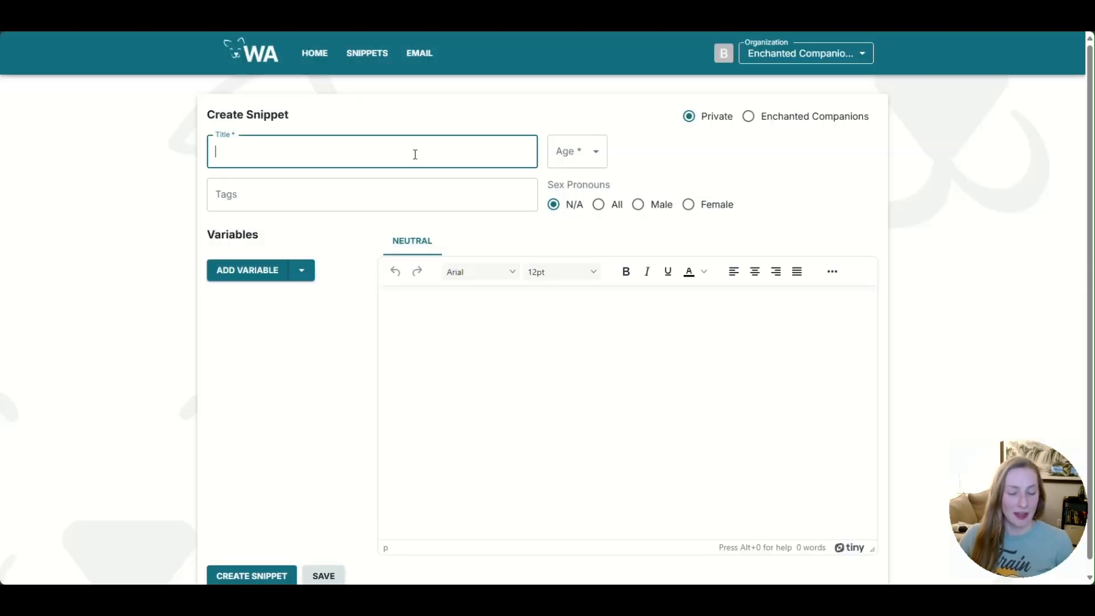
type("Reca")
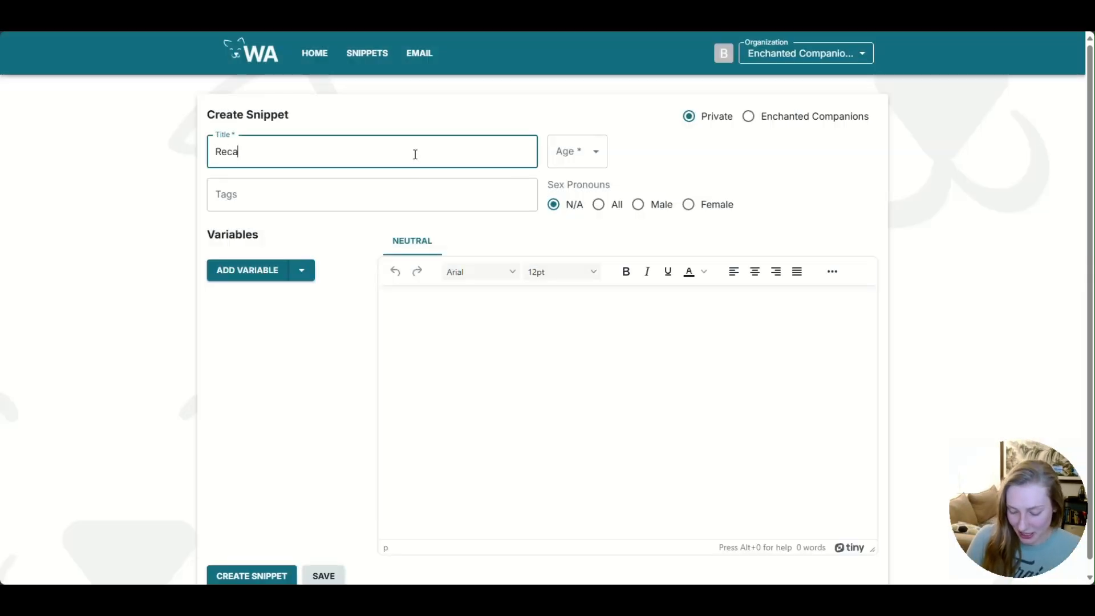
type("ll Group Game")
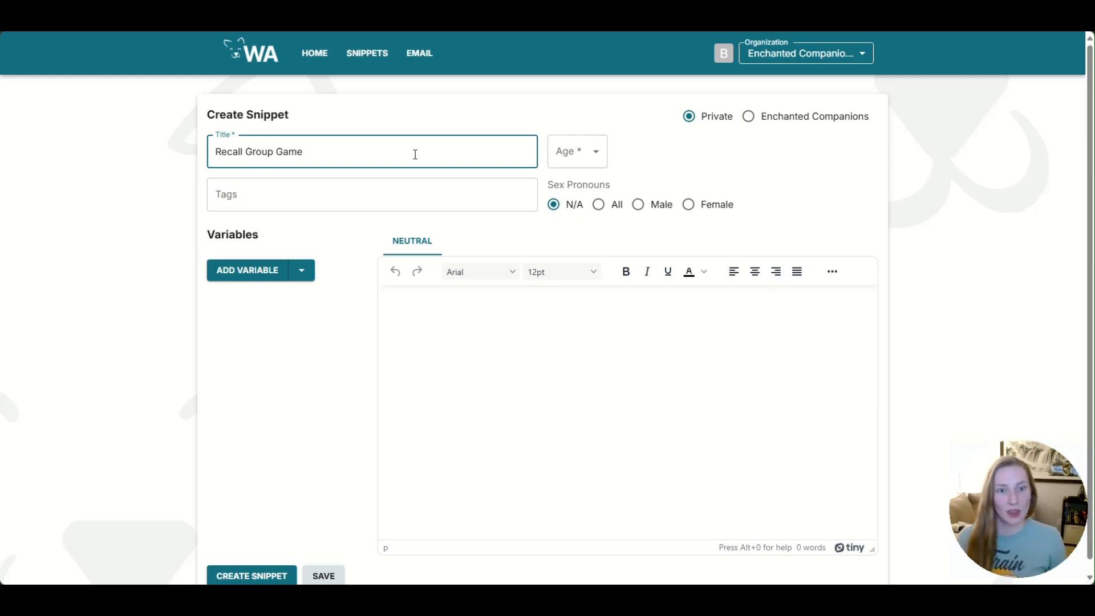
Step: Assign the snippet to all age groups and set its sex pronouns to All
left_click(577, 152)
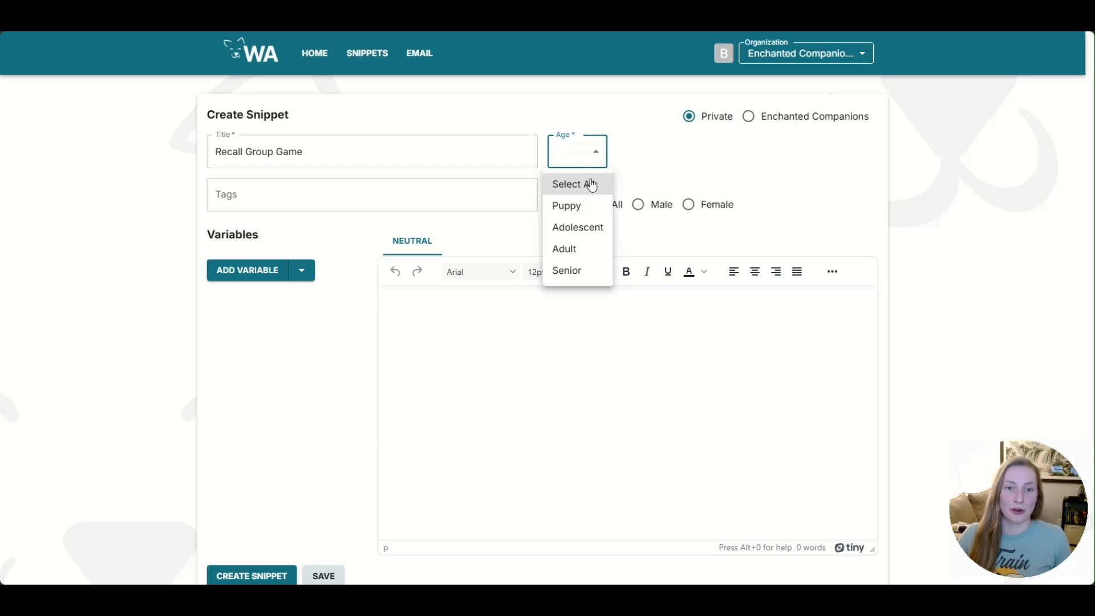
left_click(592, 184)
left_click(795, 162)
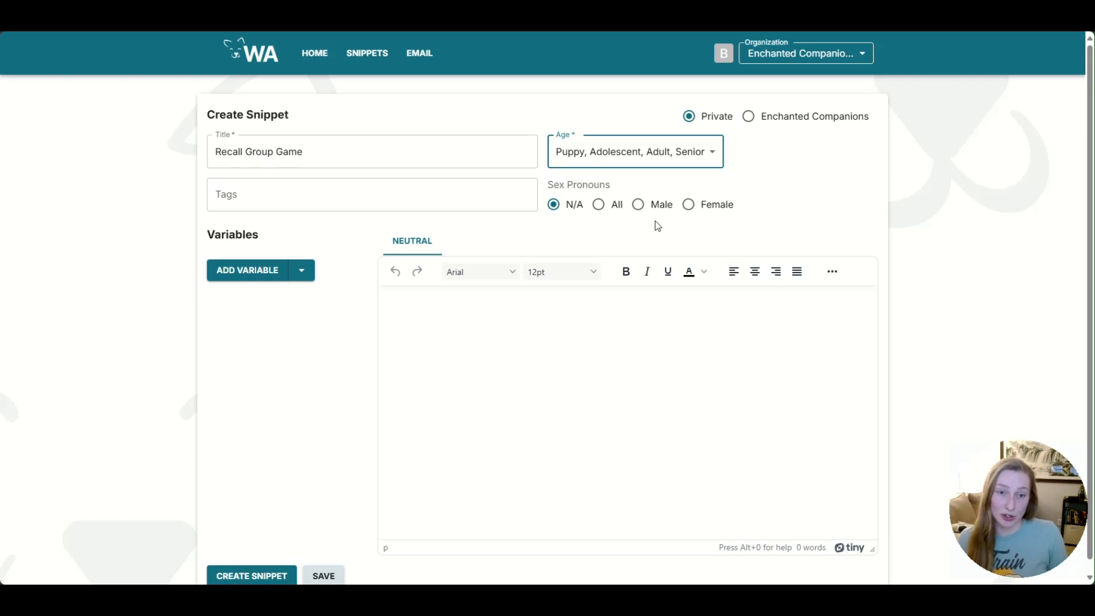
left_click(598, 205)
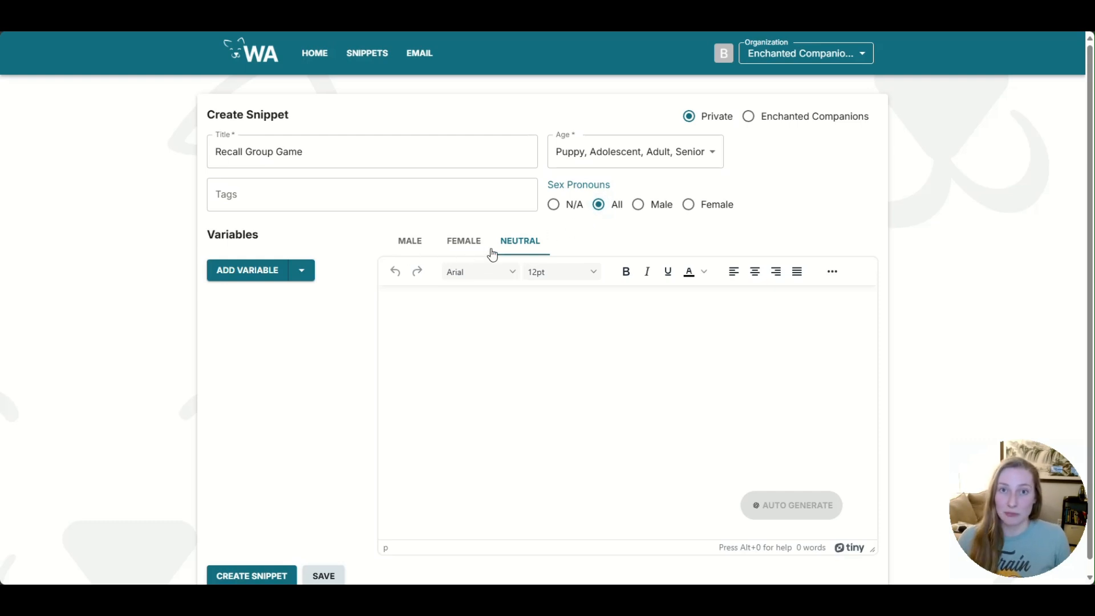
Step: Paste the copied group recall game instructions into the male version and remove the empty line above the heading
left_click(419, 248)
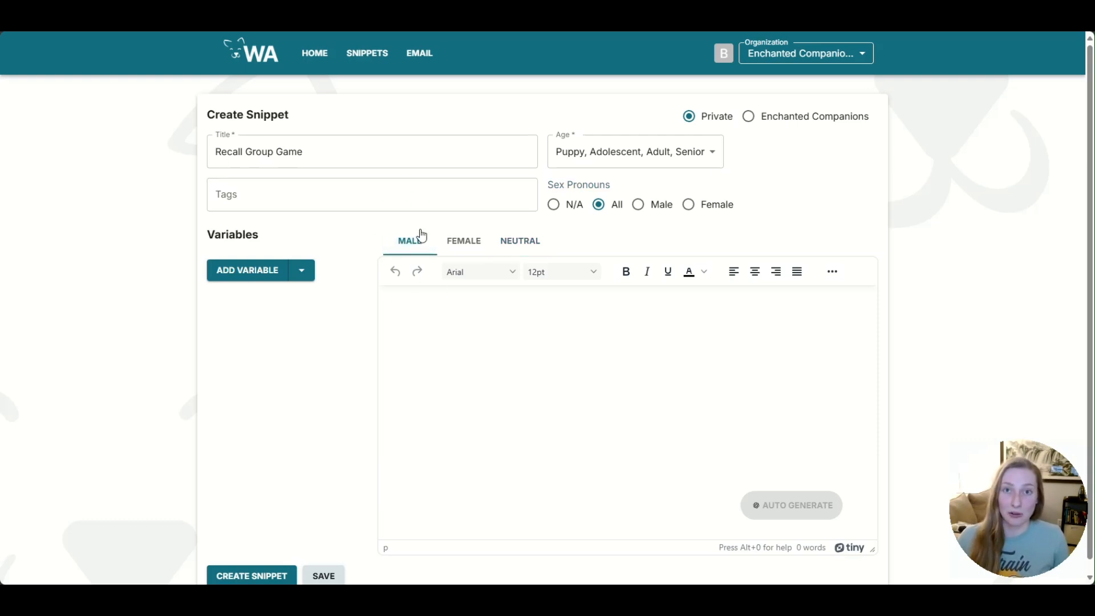
right_click(405, 308)
left_click(461, 423)
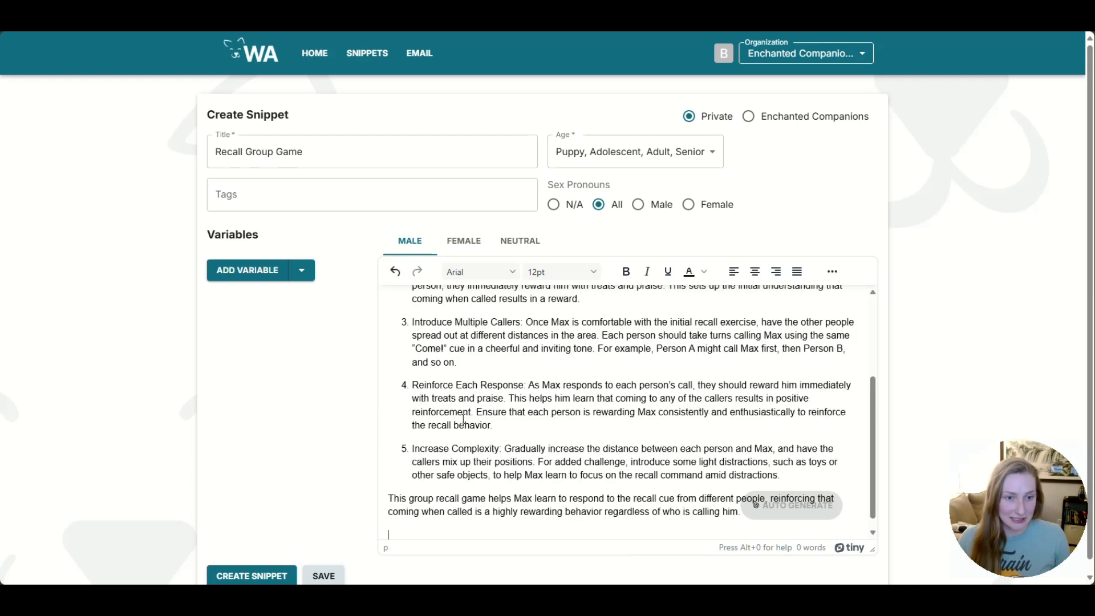
scroll(463, 422, "up", 3)
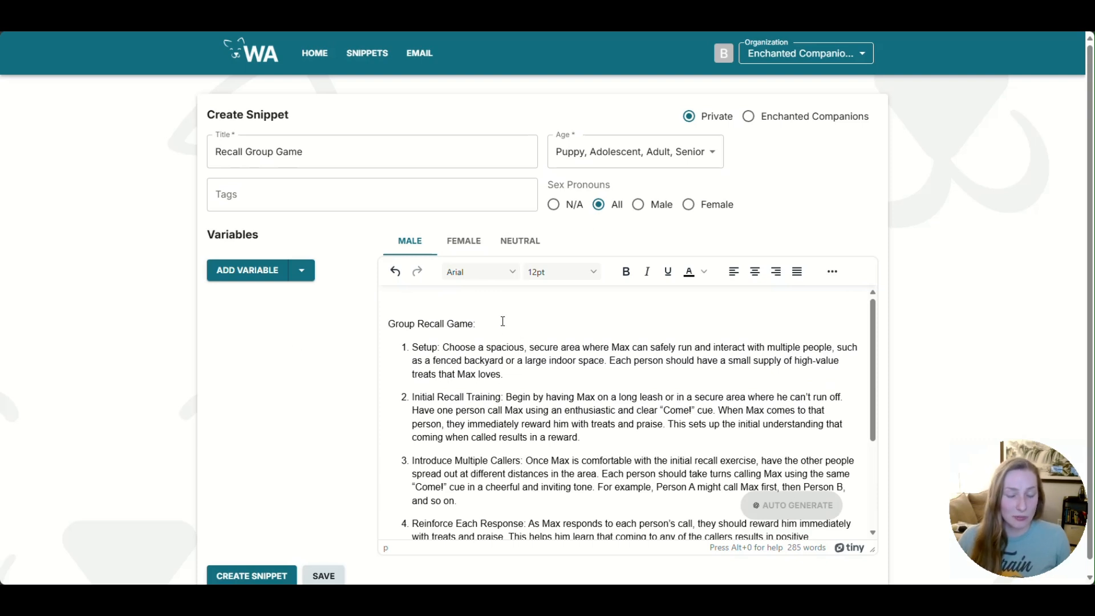
key("BackSpace")
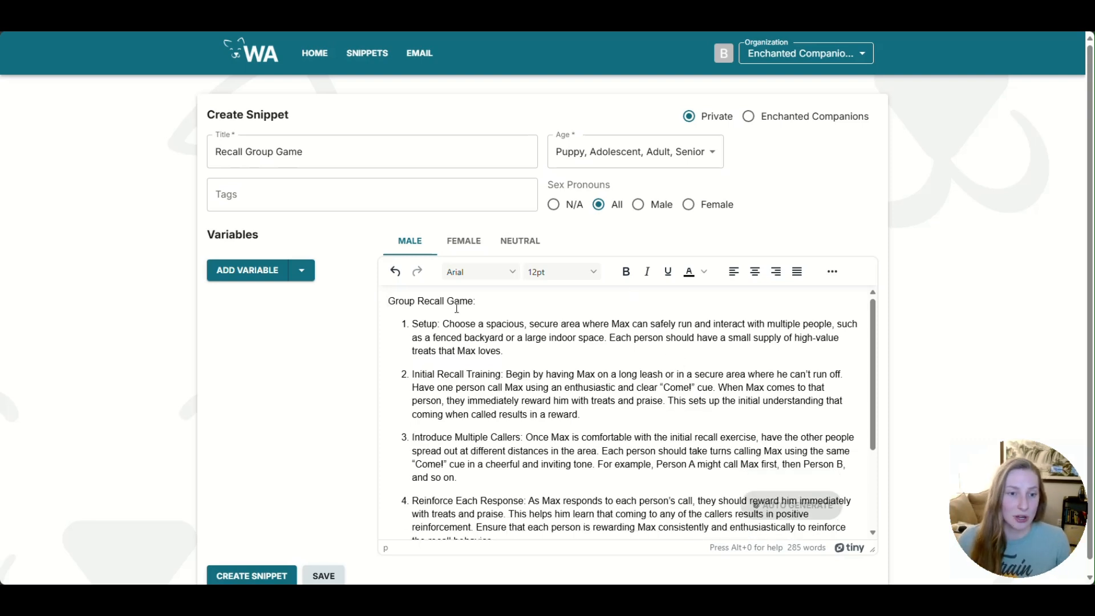
Step: Make the "Group Recall Game:" heading of the male text bold
key("shift+End")
left_click(626, 271)
scroll(595, 385, "down", 1)
scroll(595, 385, "down", 1)
scroll(595, 385, "up", 2)
left_click(713, 320)
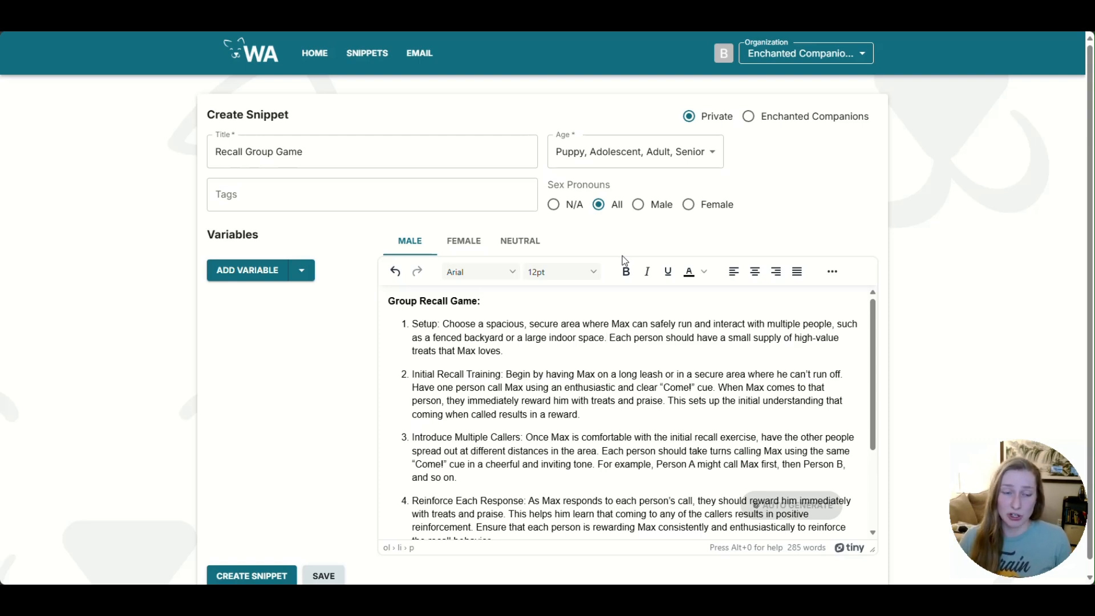
Step: Add the preset Dog Name variable and swap every "Max" in the male text for its placeholder
left_click(307, 274)
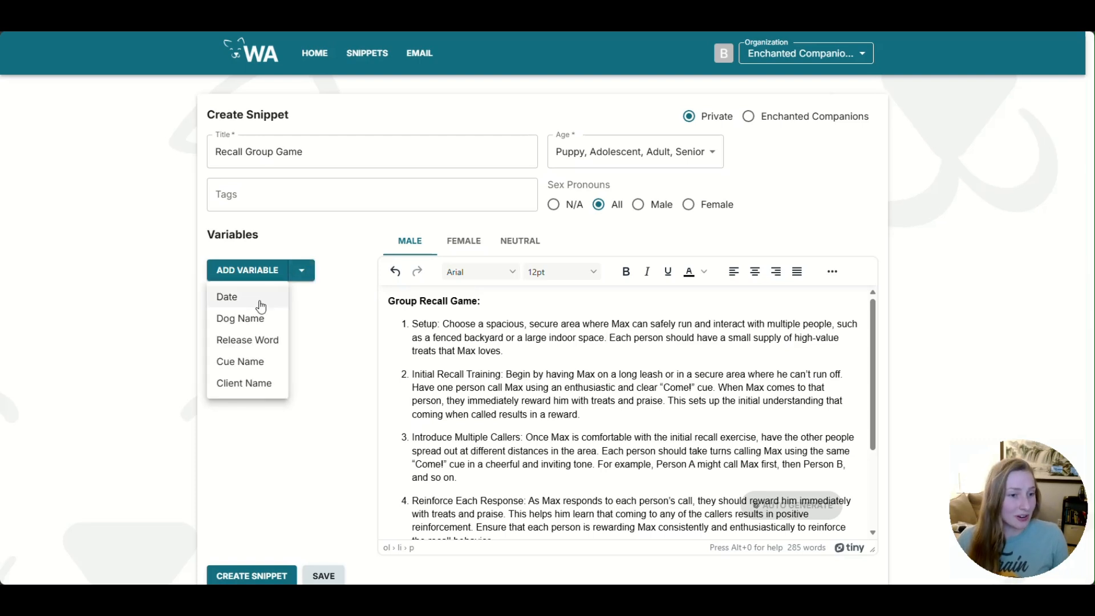
left_click(259, 320)
left_click(285, 268)
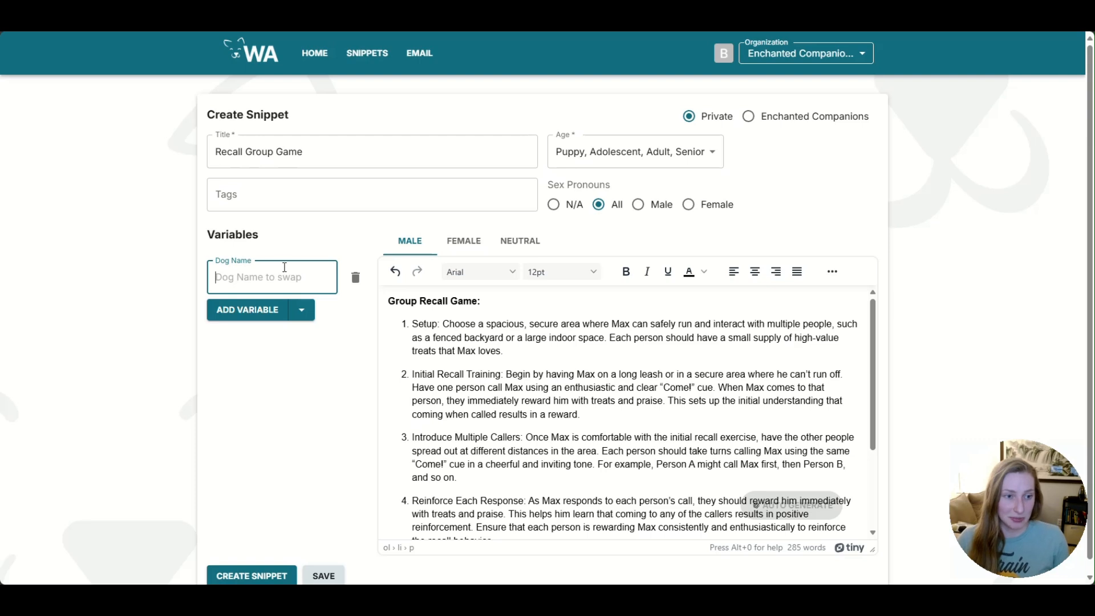
type("Max")
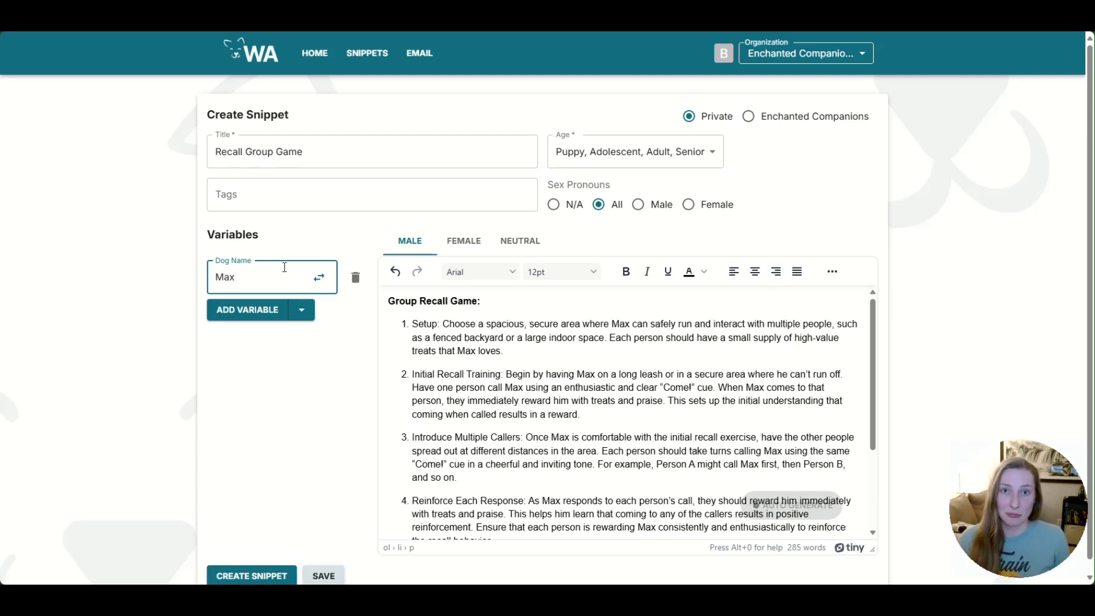
left_click(319, 277)
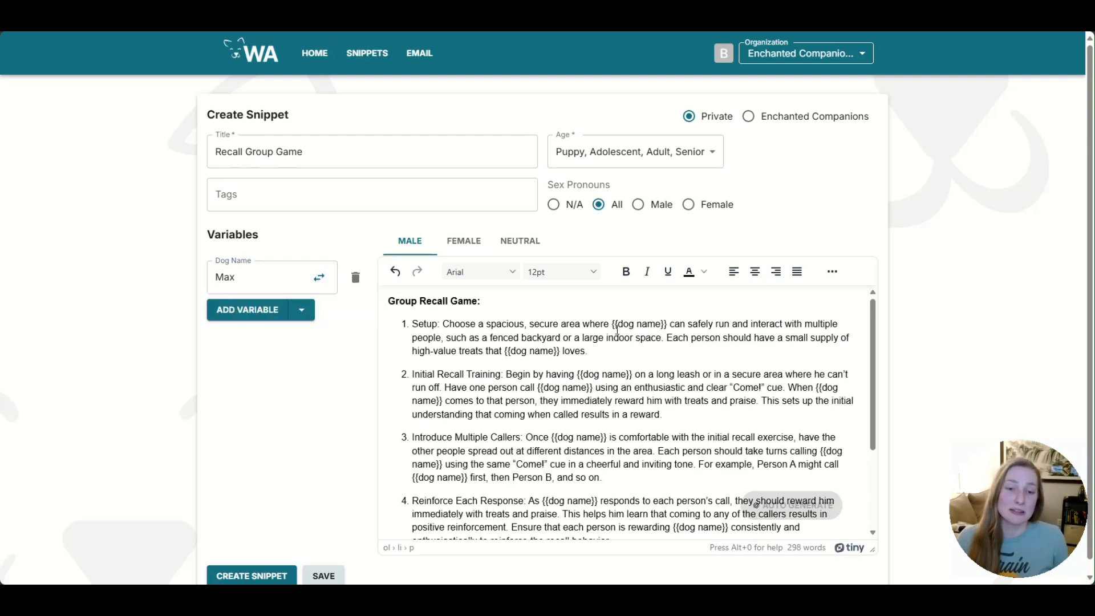
left_click_drag(612, 328, 673, 330)
left_click(629, 358)
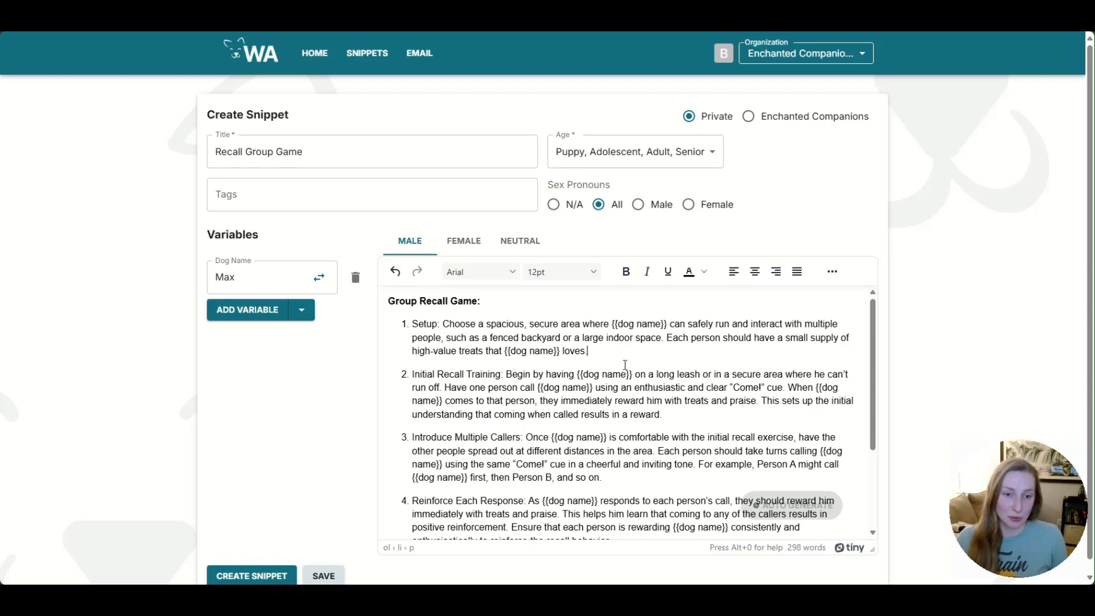
Step: Find the "Come!" cue in the male text and add a custom variable named "Recall Cue Name" for it
scroll(625, 362, "down", 5)
scroll(622, 364, "up", 5)
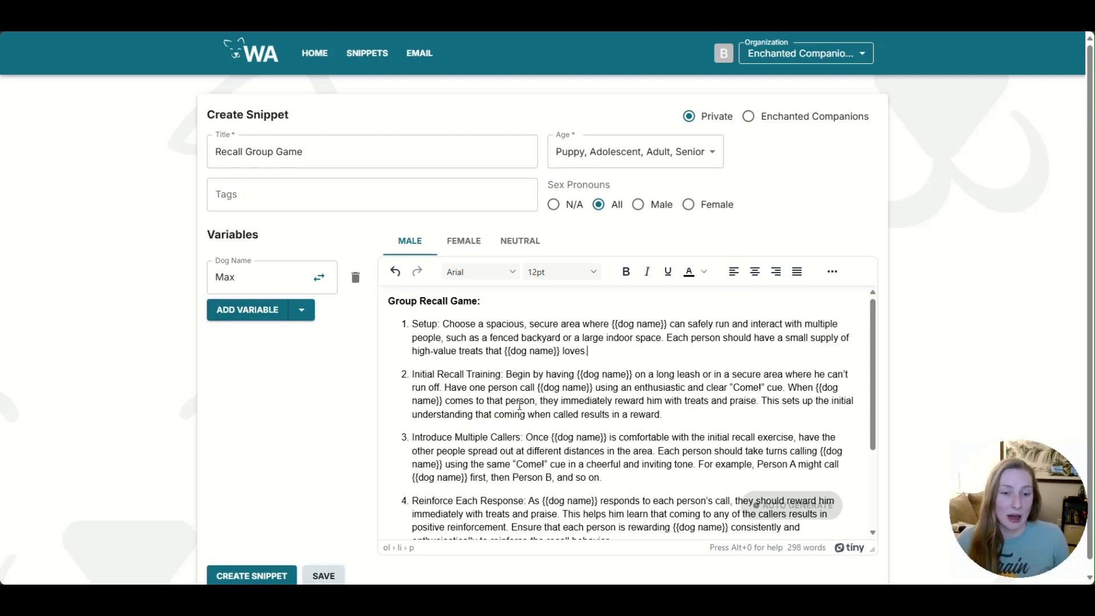
scroll(519, 406, "down", 3)
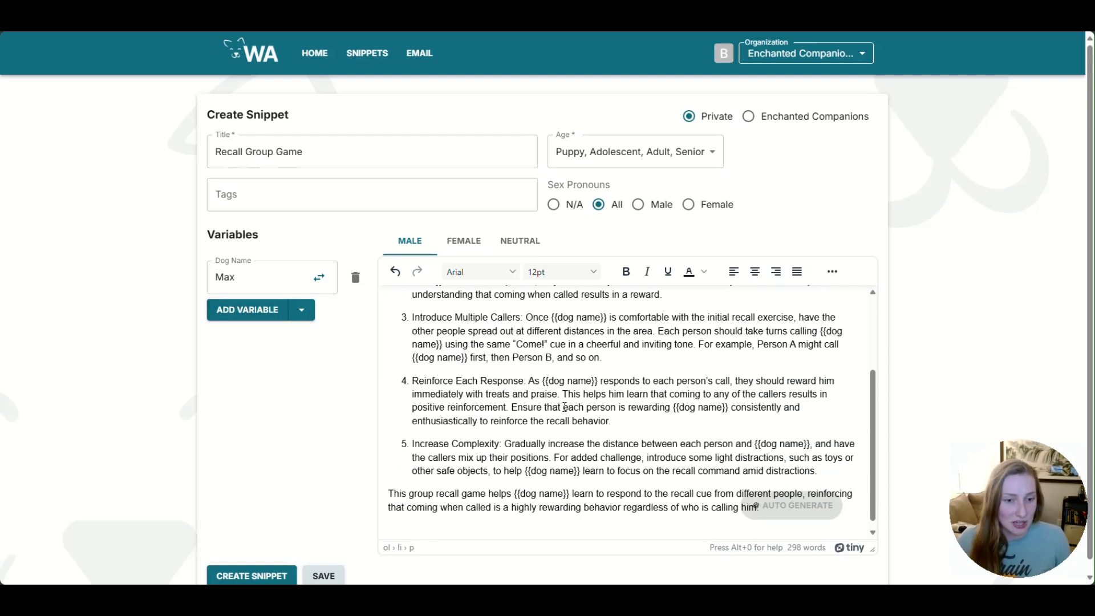
scroll(565, 407, "up", 3)
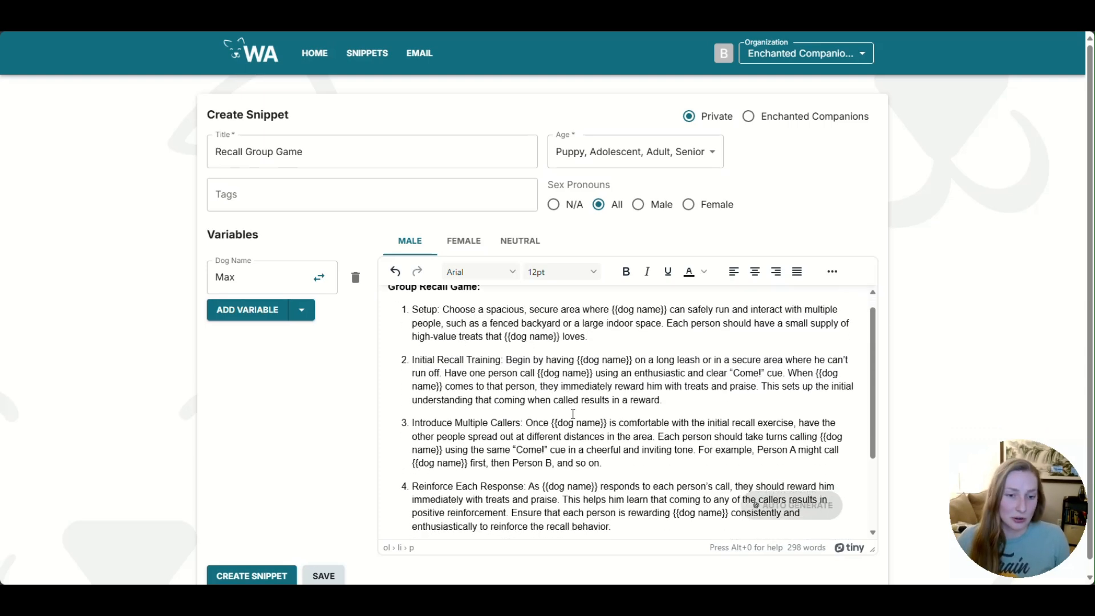
scroll(561, 409, "down", 3)
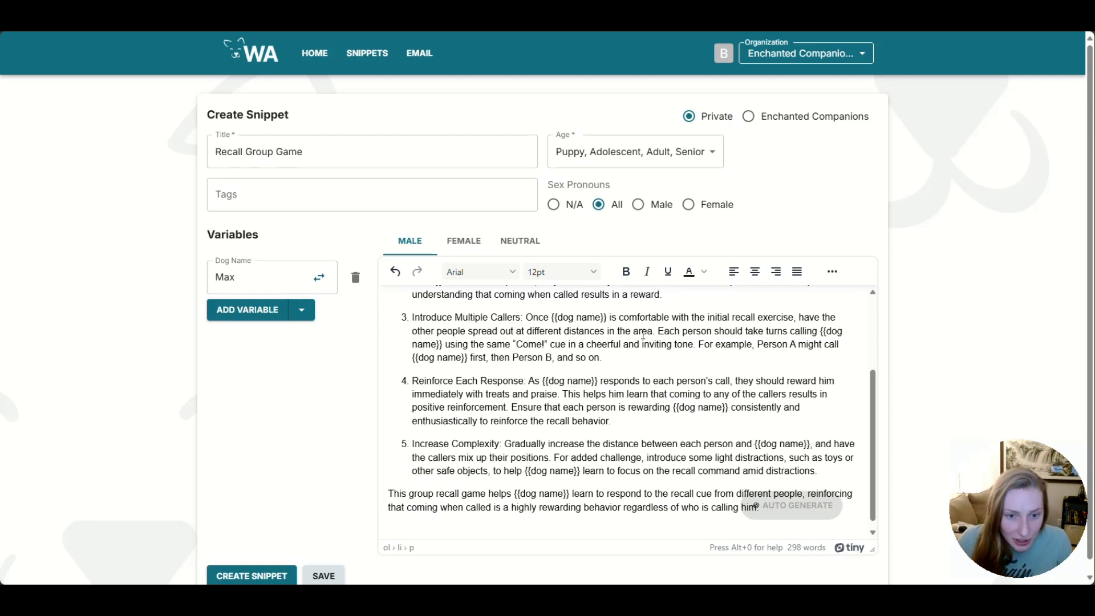
left_click_drag(513, 345, 548, 347)
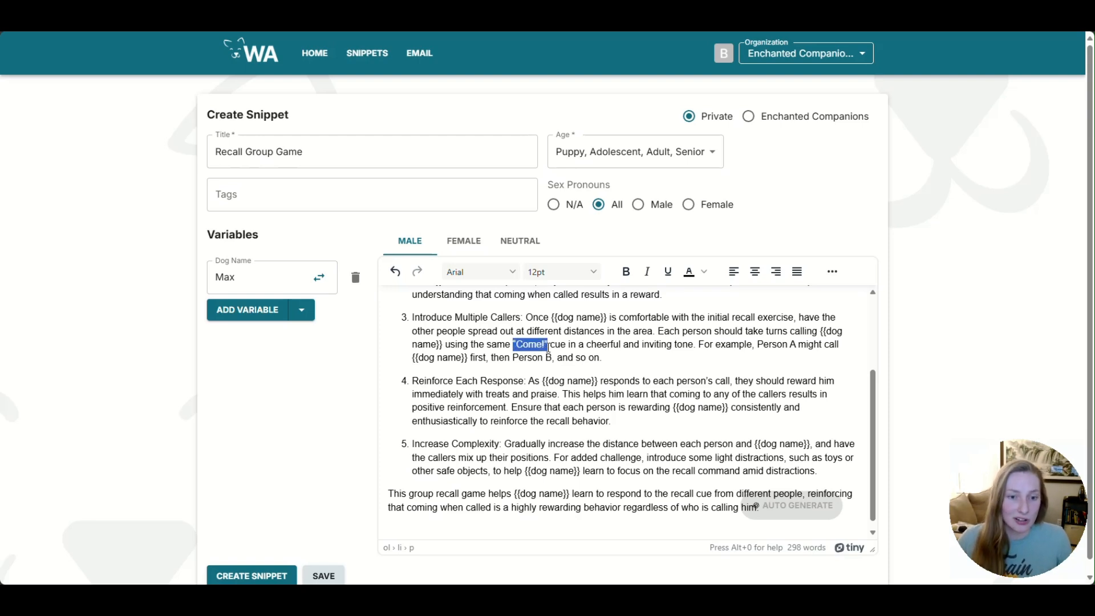
left_click(251, 310)
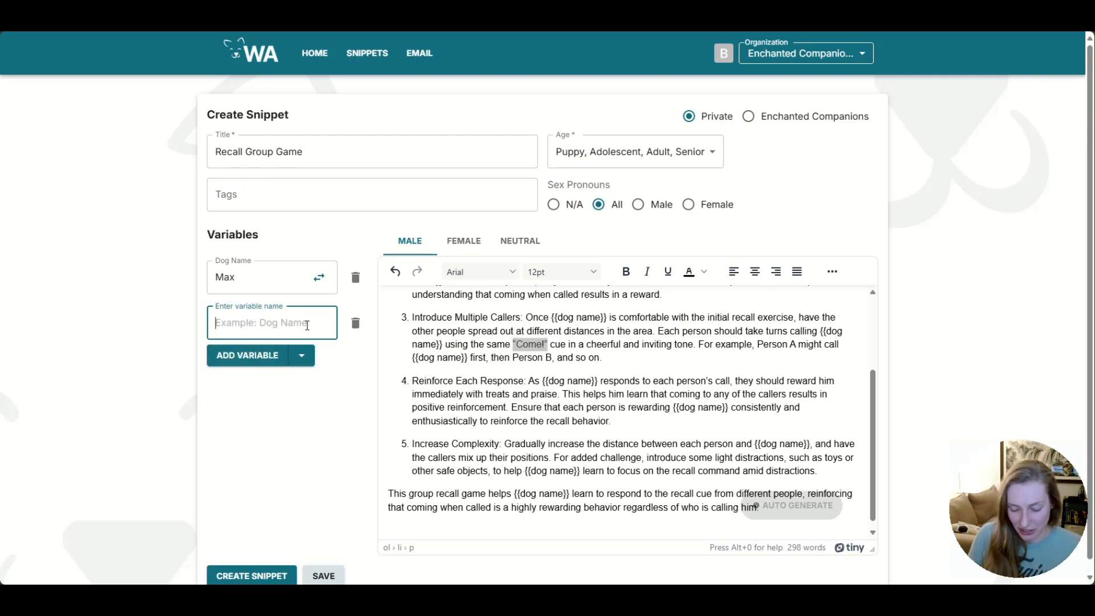
type("Re")
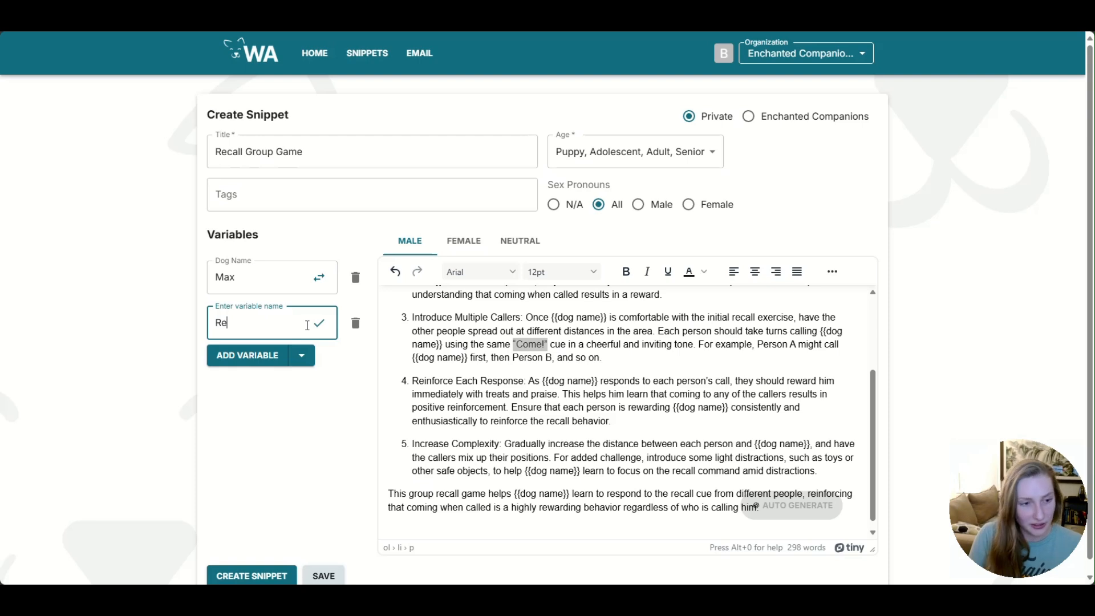
type("call Cue Name")
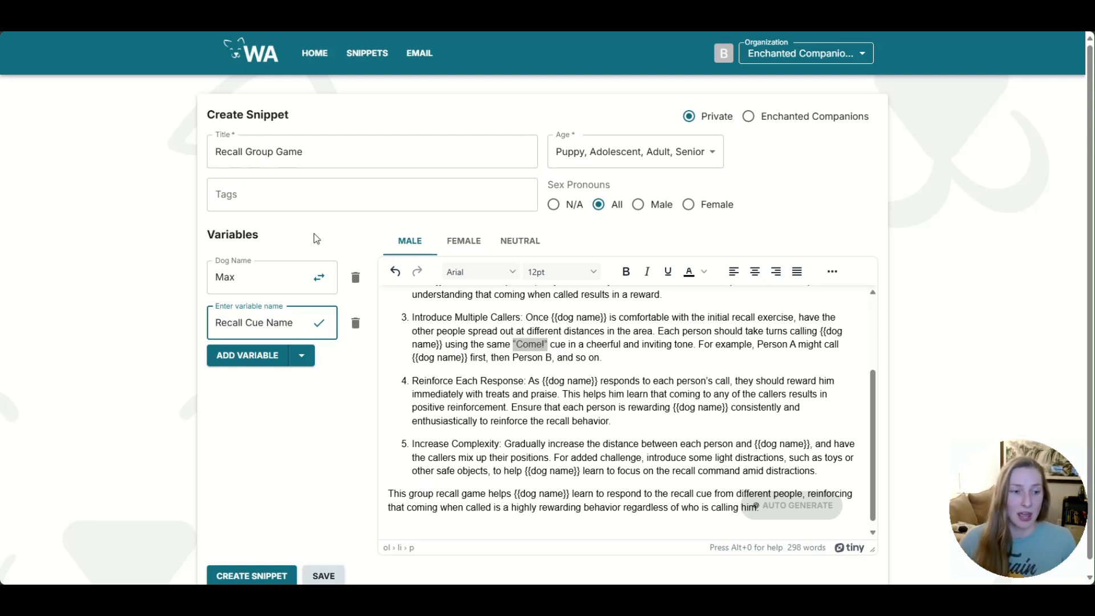
left_click(318, 323)
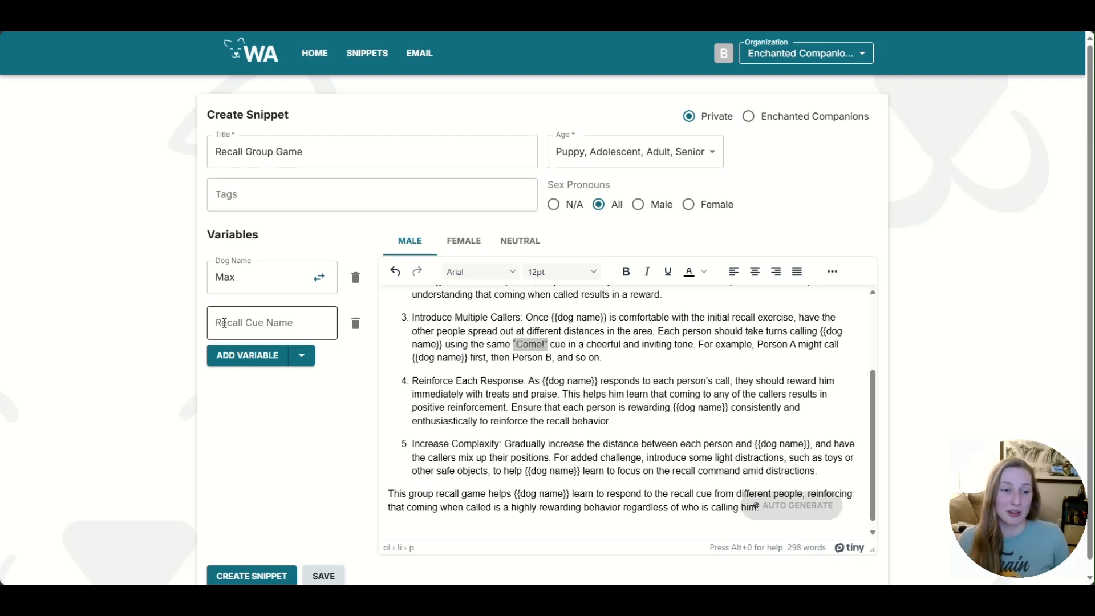
Step: Swap every "Come" in the male text for the Recall Cue Name placeholder and check the replacements
left_click(294, 325)
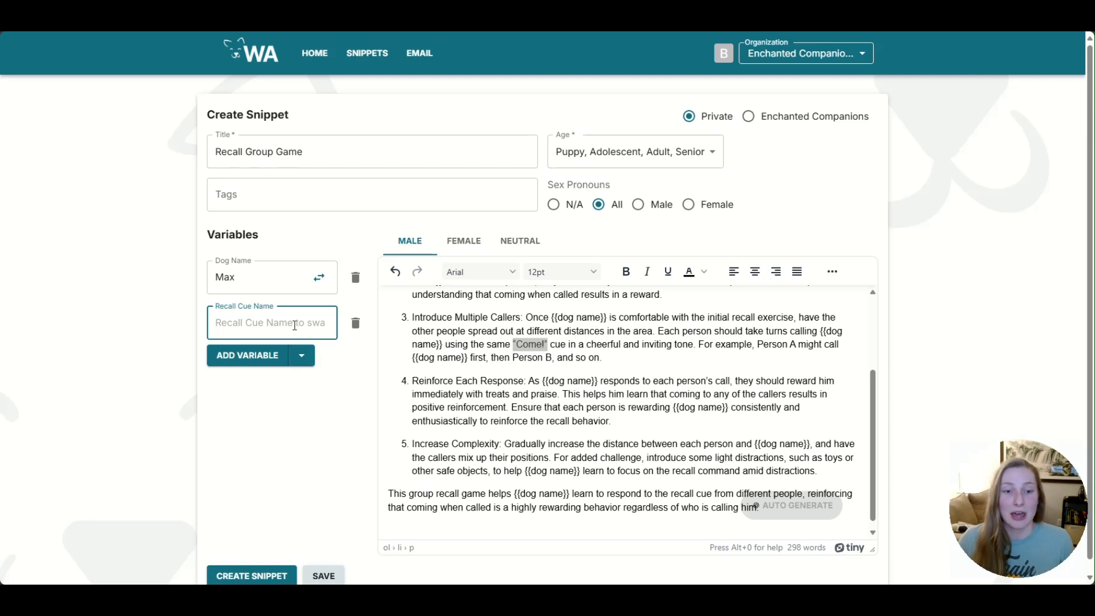
type("Come")
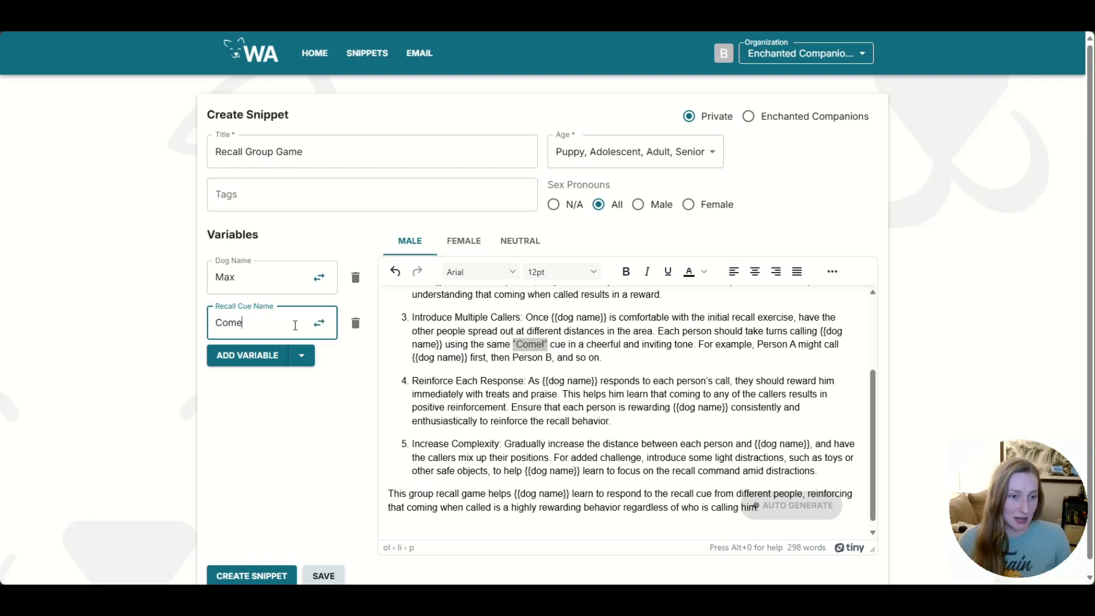
left_click(320, 325)
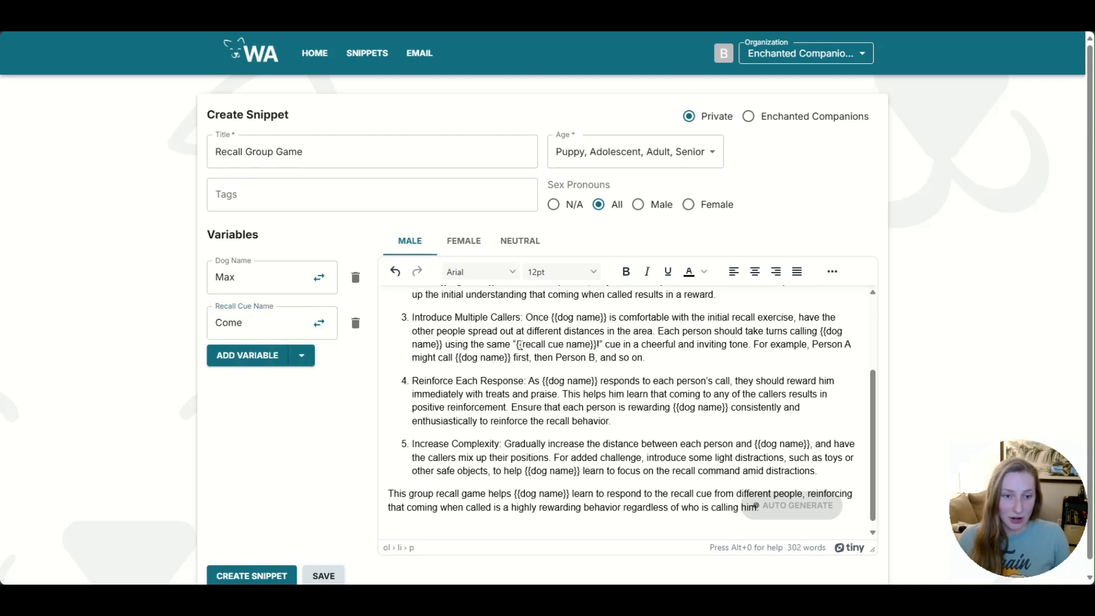
left_click_drag(516, 344, 599, 344)
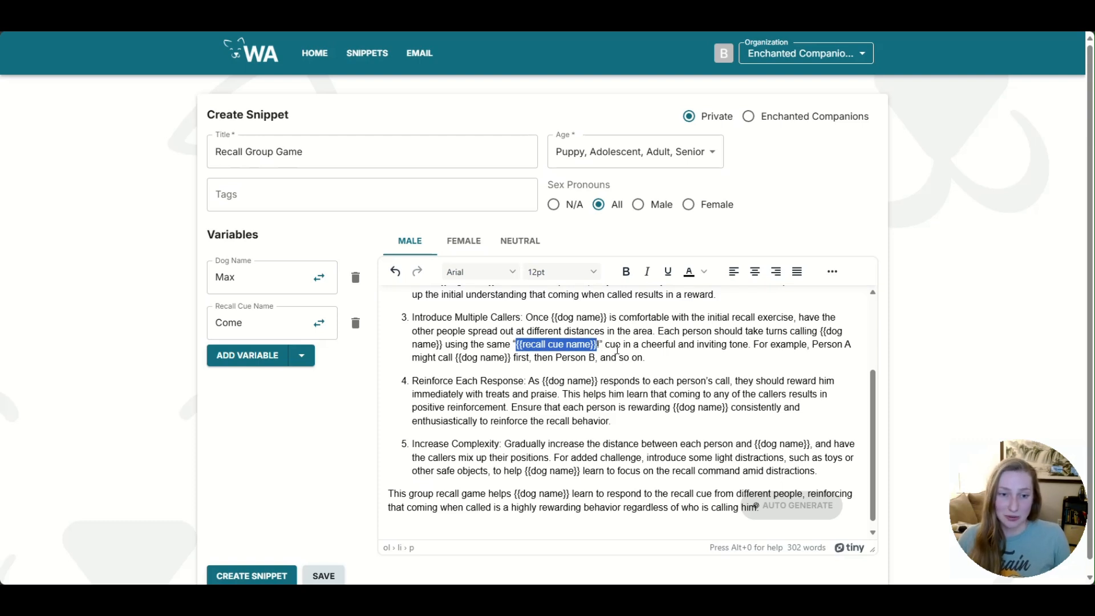
left_click(665, 364)
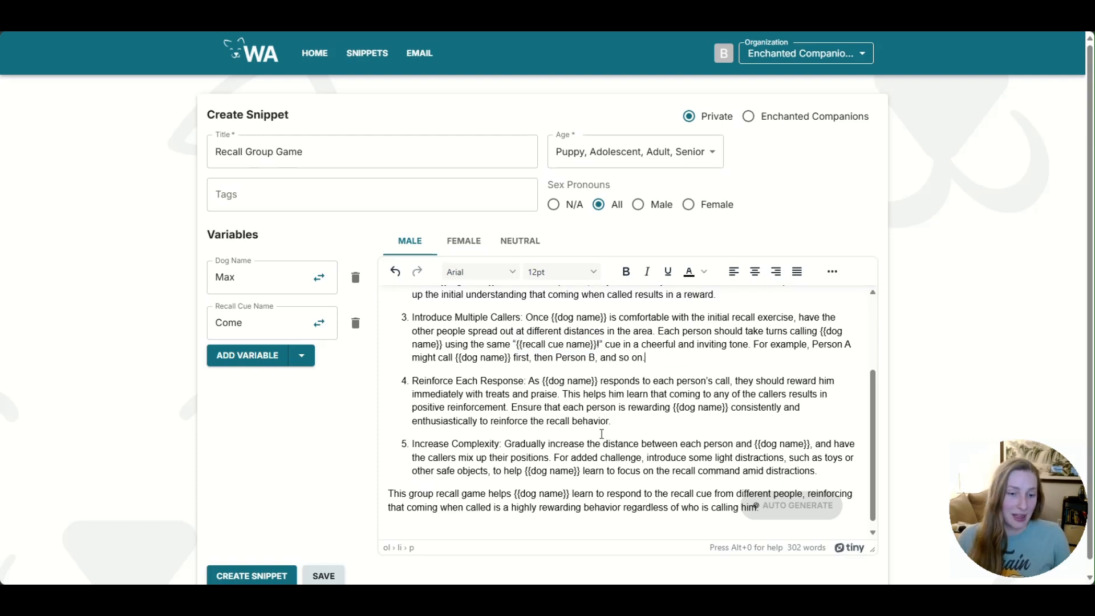
scroll(593, 435, "up", 2)
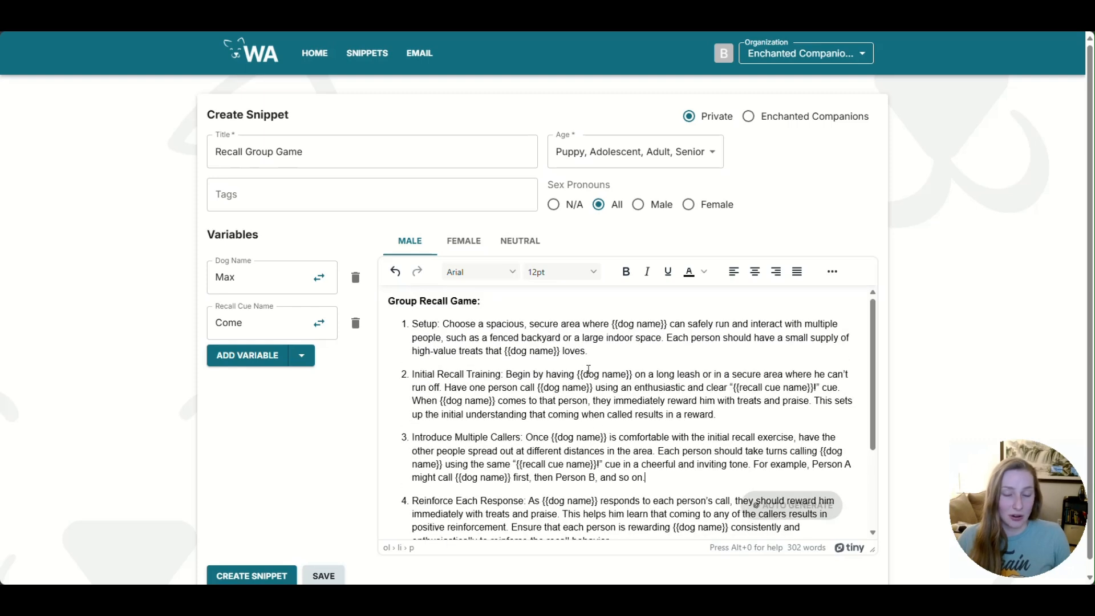
scroll(599, 374, "down", 2)
scroll(599, 375, "up", 1)
scroll(599, 375, "up", 1)
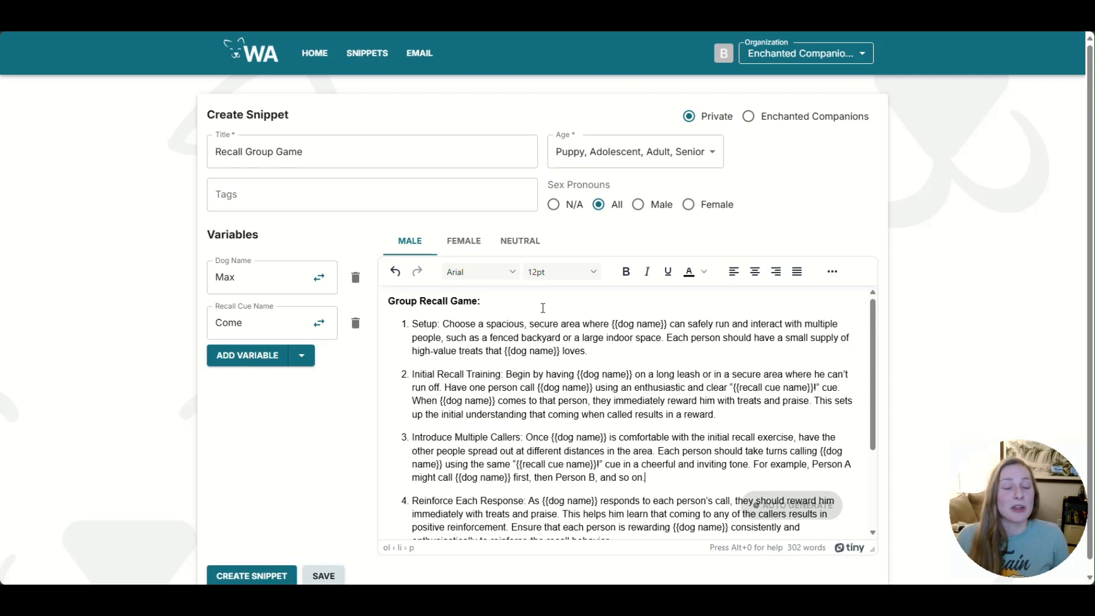
Step: Auto-generate the female version of the snippet text and check its pronouns throughout
left_click(457, 247)
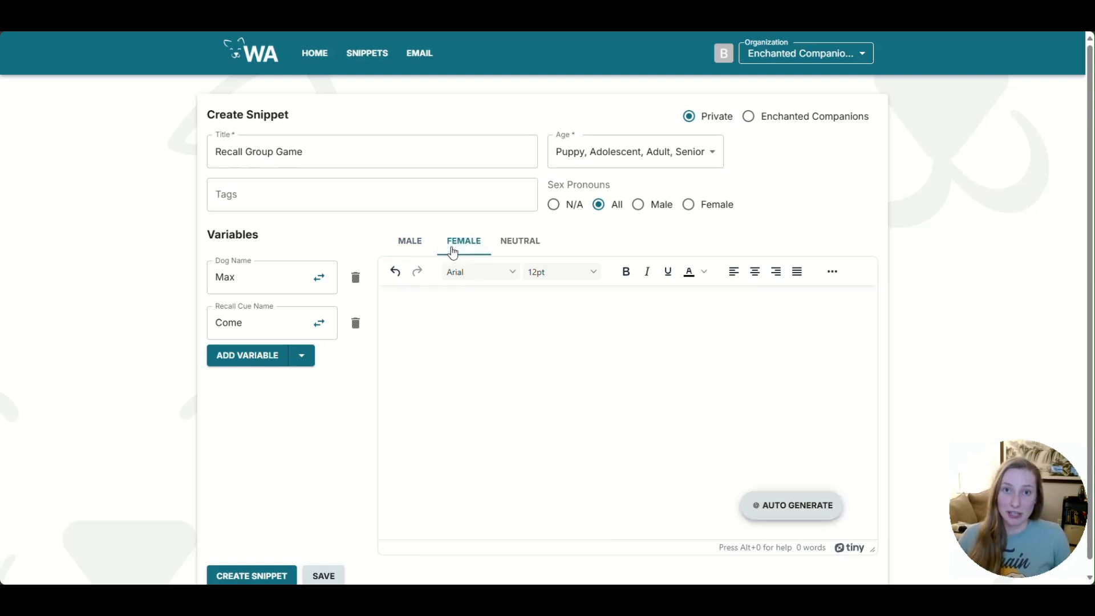
left_click(798, 502)
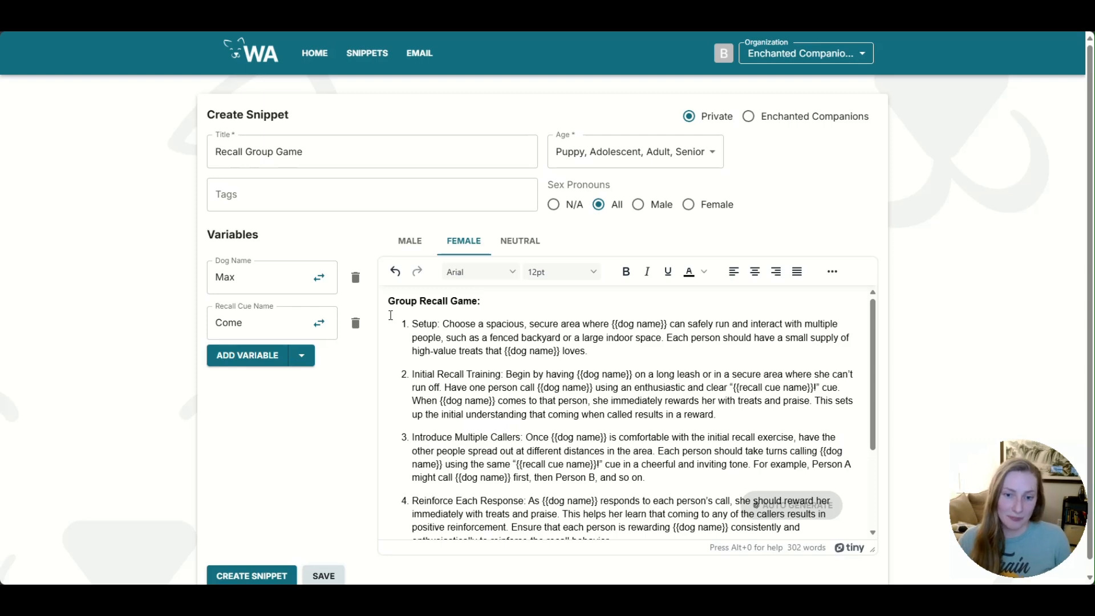
scroll(703, 361, "down", 1)
scroll(704, 365, "down", 1)
scroll(795, 379, "up", 3)
left_click_drag(795, 377, 858, 376)
scroll(825, 401, "down", 2)
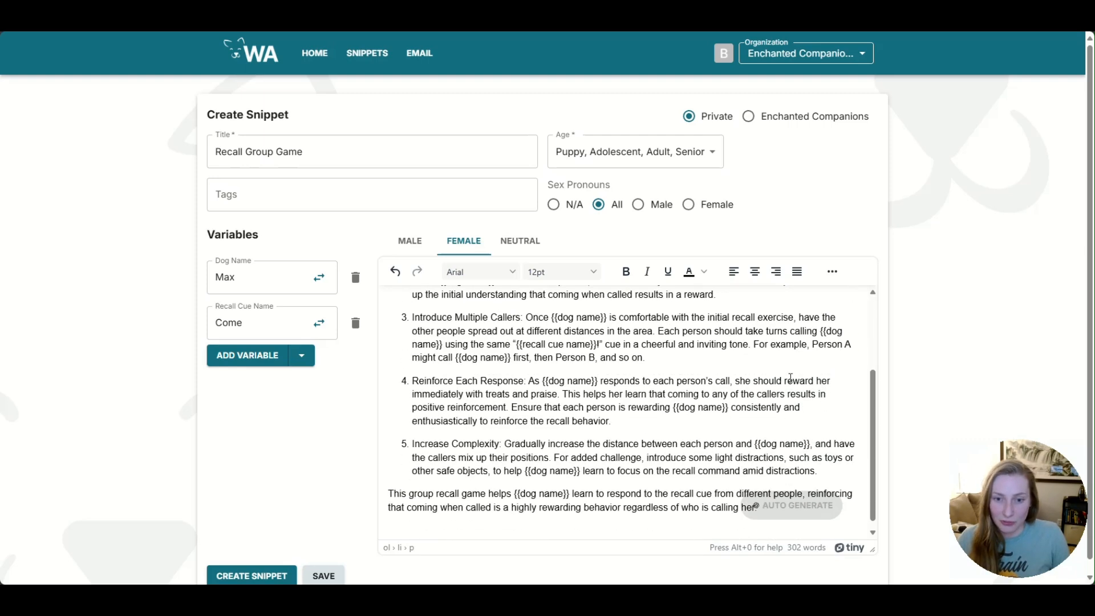
Step: Check the pronouns in the female text's "Reinforce Each Response" item and look back over the earlier items
left_click_drag(789, 380, 826, 397)
left_click(688, 422)
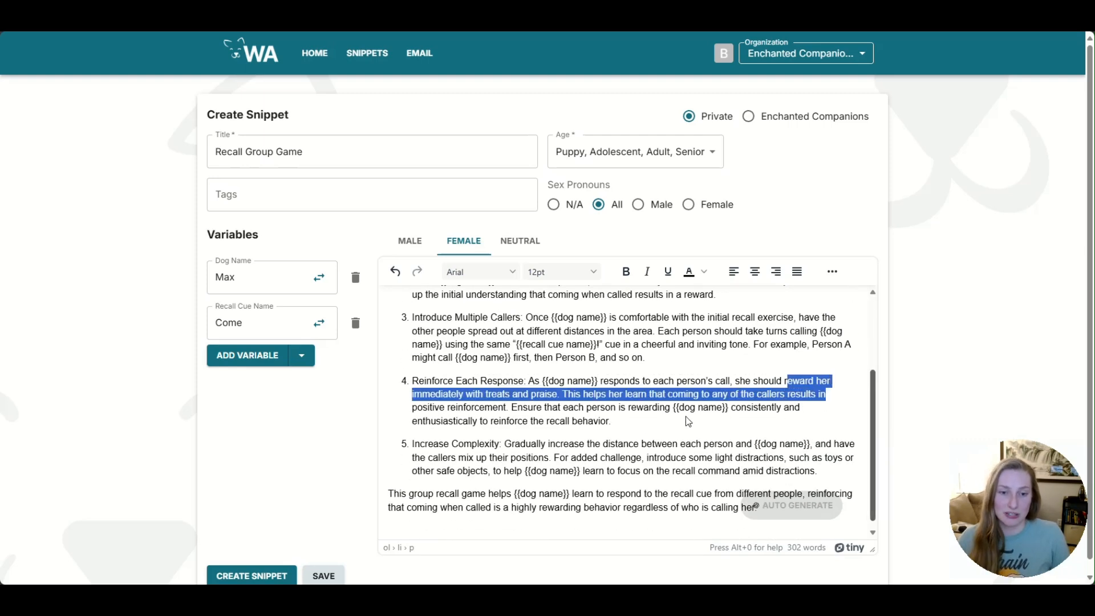
scroll(732, 402, "up", 3)
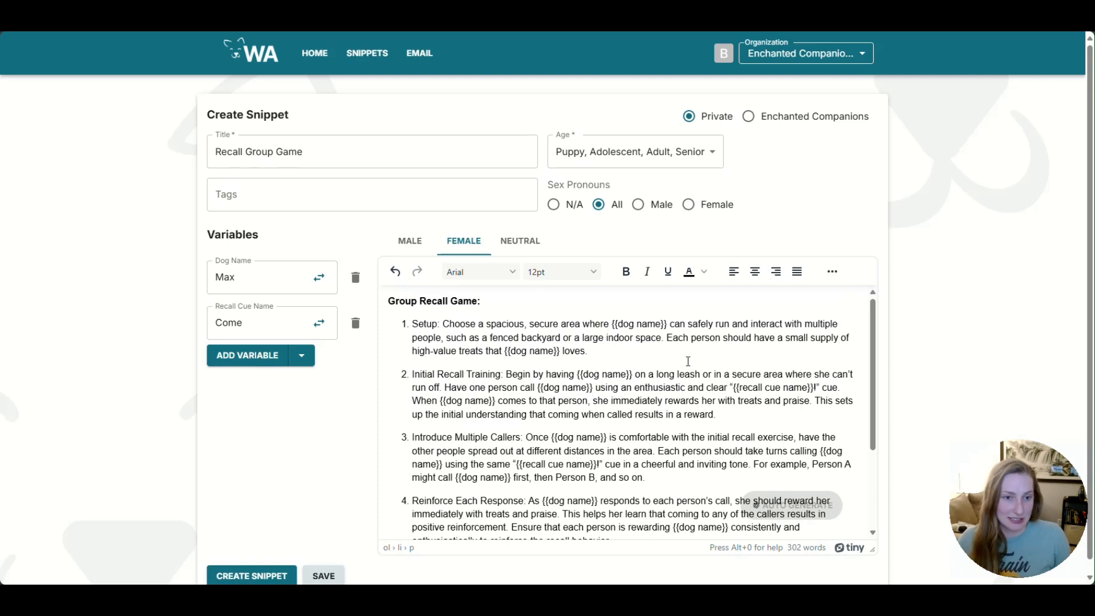
Step: Auto-generate the neutral version of the snippet text from the male version and check its wording throughout
left_click(512, 244)
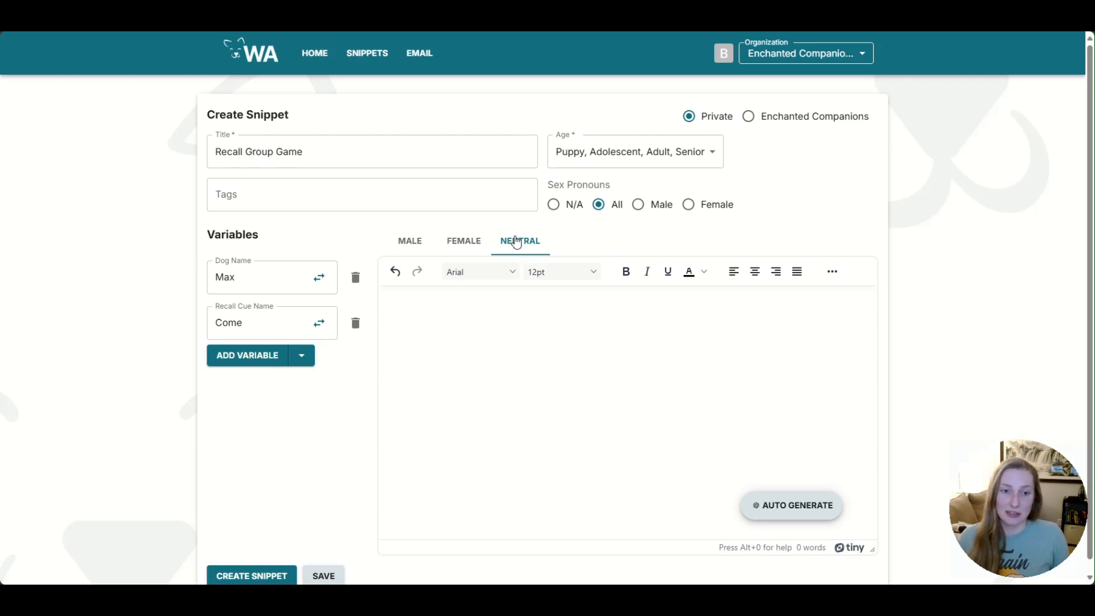
left_click(790, 507)
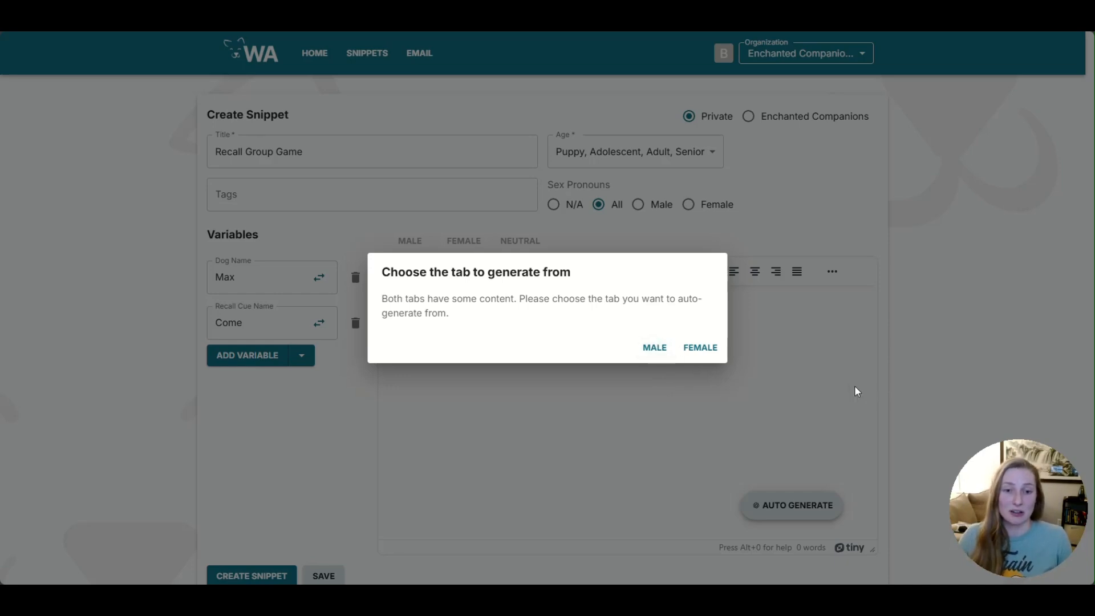
left_click(655, 350)
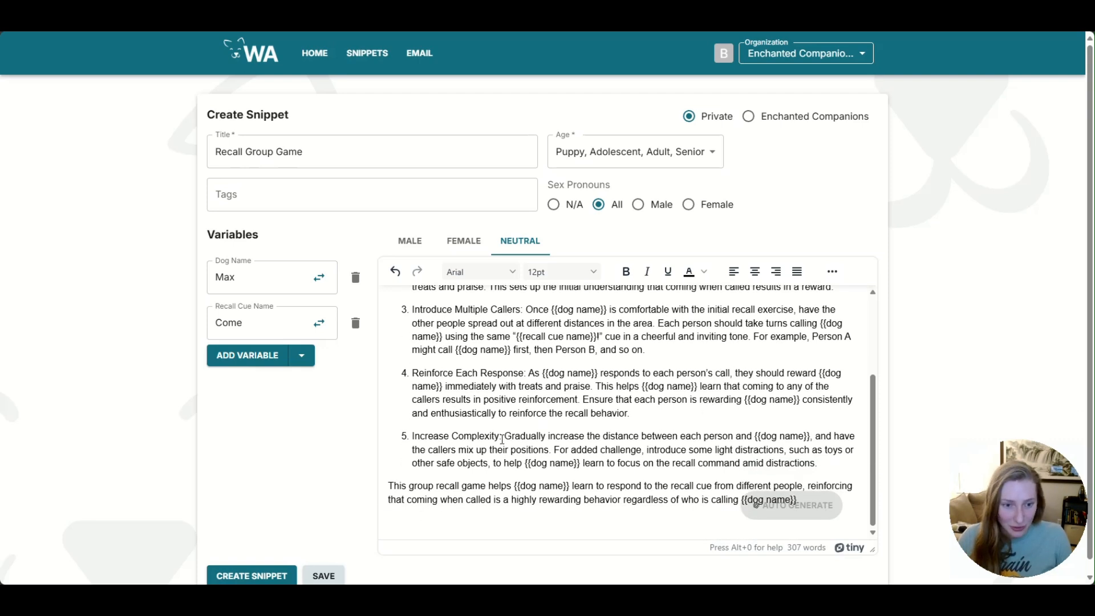
left_click_drag(477, 450, 531, 451)
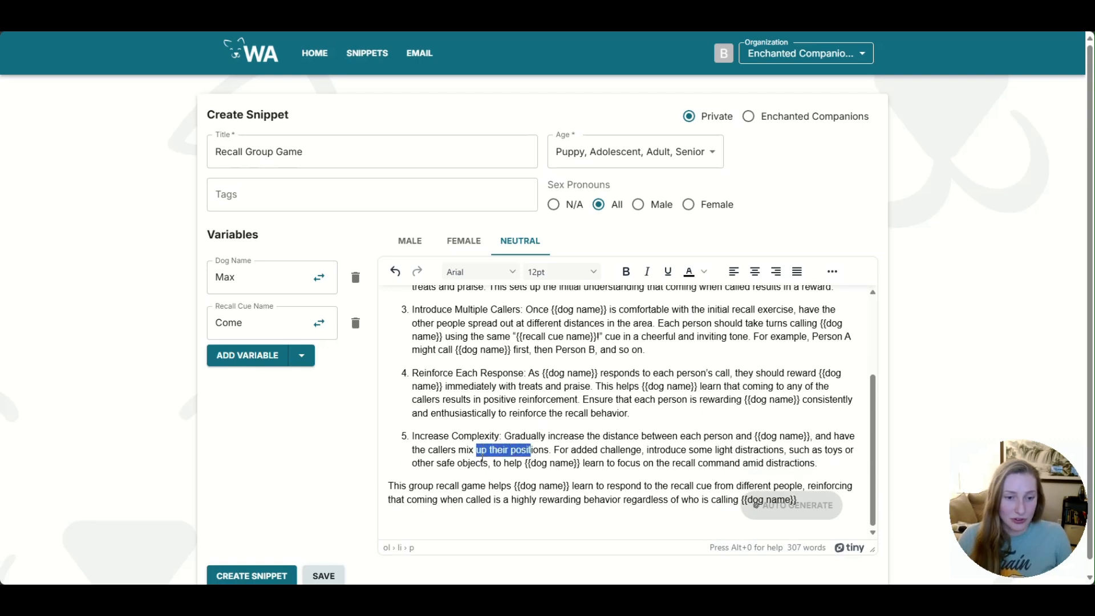
left_click(662, 392)
scroll(677, 399, "up", 3)
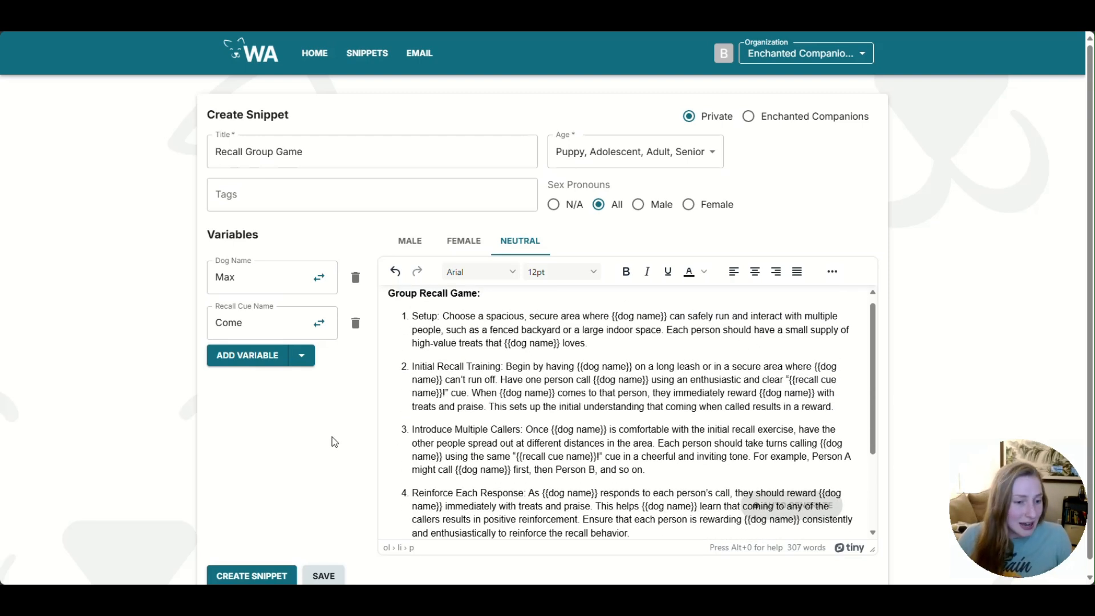
Step: Tag the snippet with the existing tag Other and a new tag "Recall", and create the snippet
left_click(268, 192)
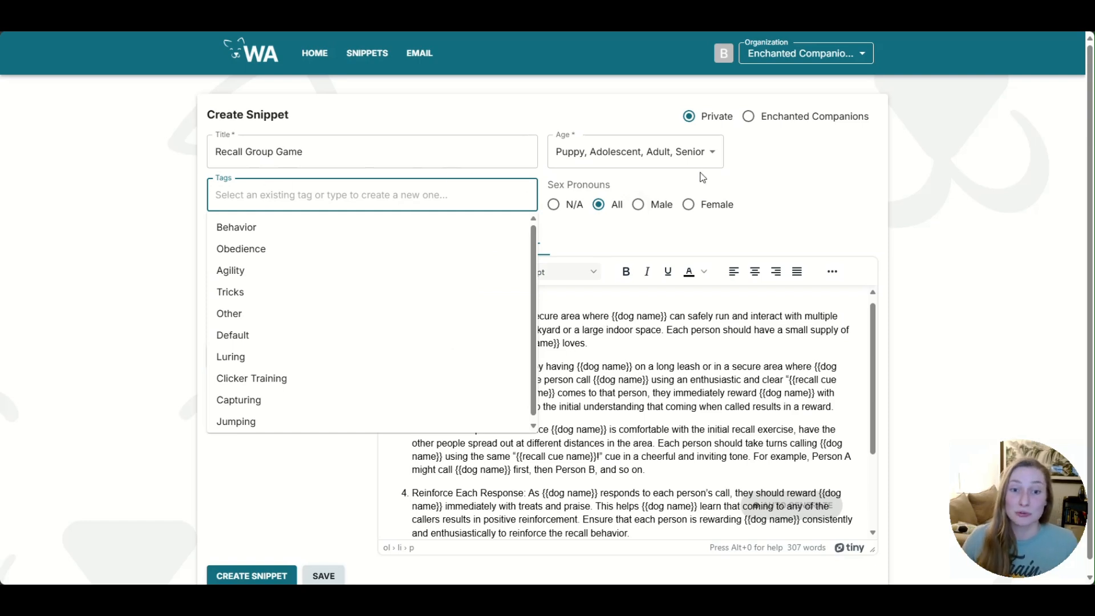
left_click(717, 177)
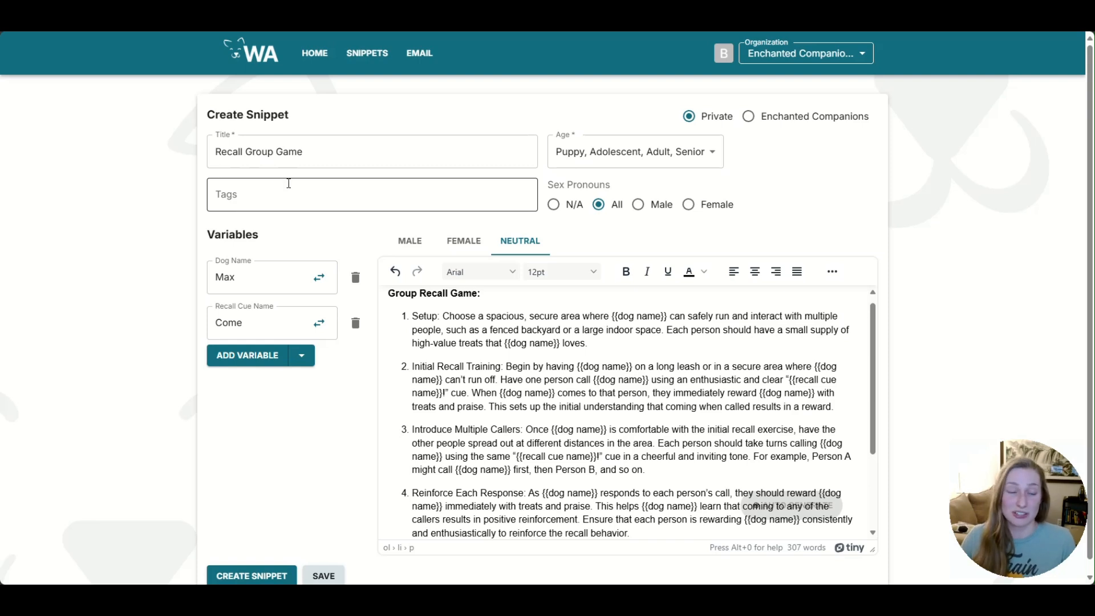
left_click(288, 183)
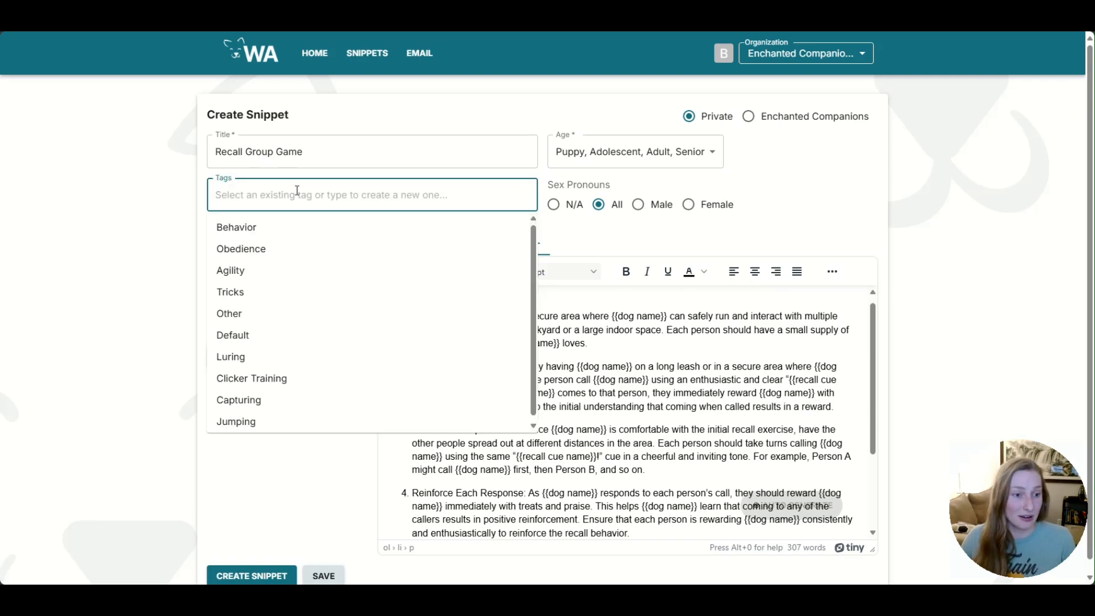
left_click(238, 314)
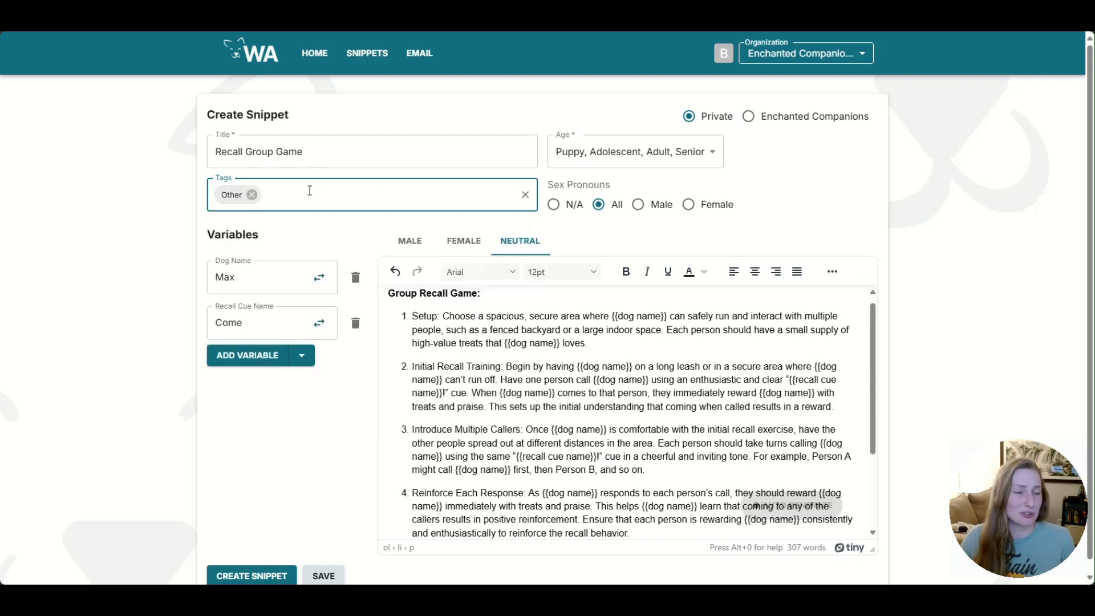
type("Recall")
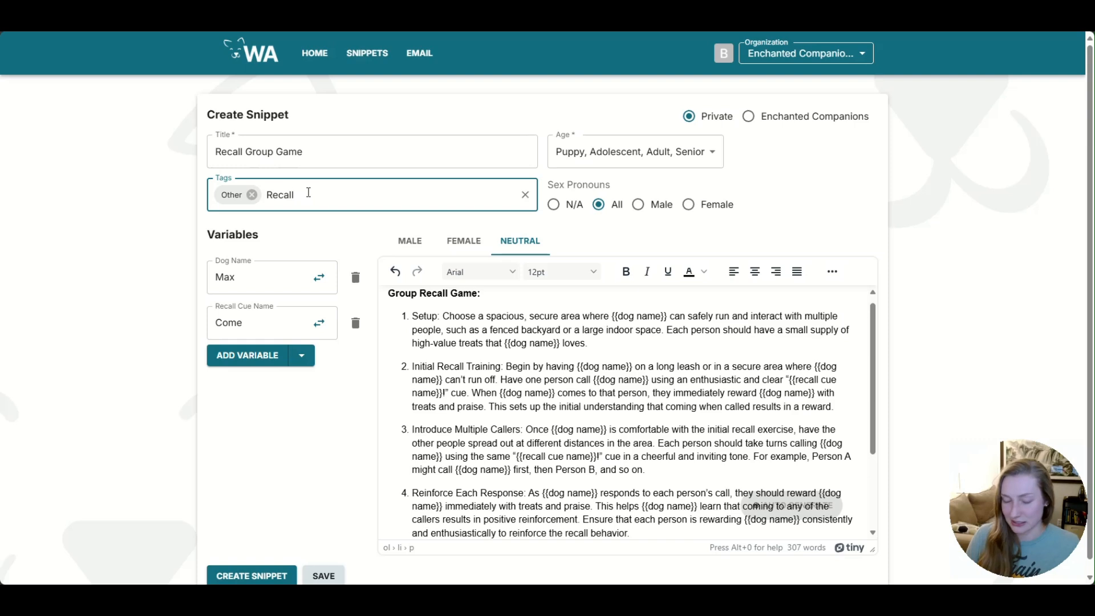
key("Return")
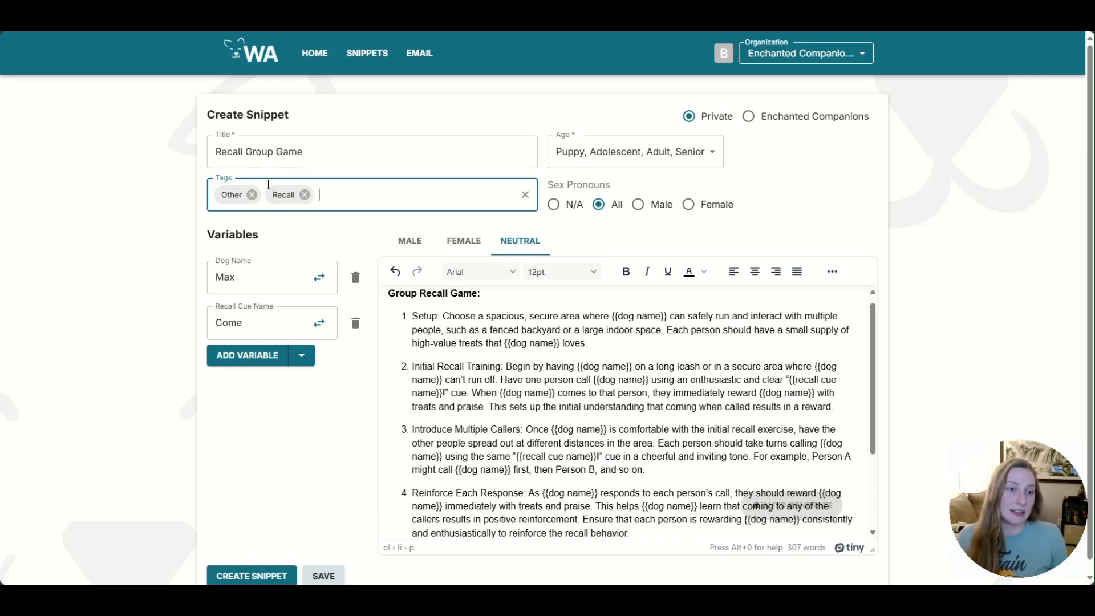
scroll(241, 542, "down", 1)
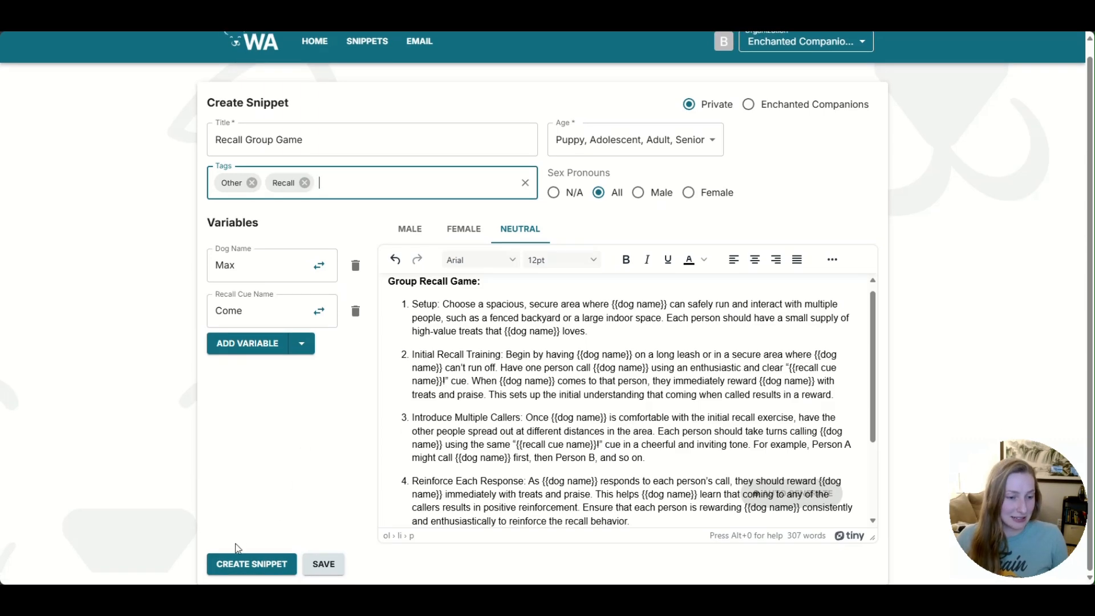
left_click(257, 570)
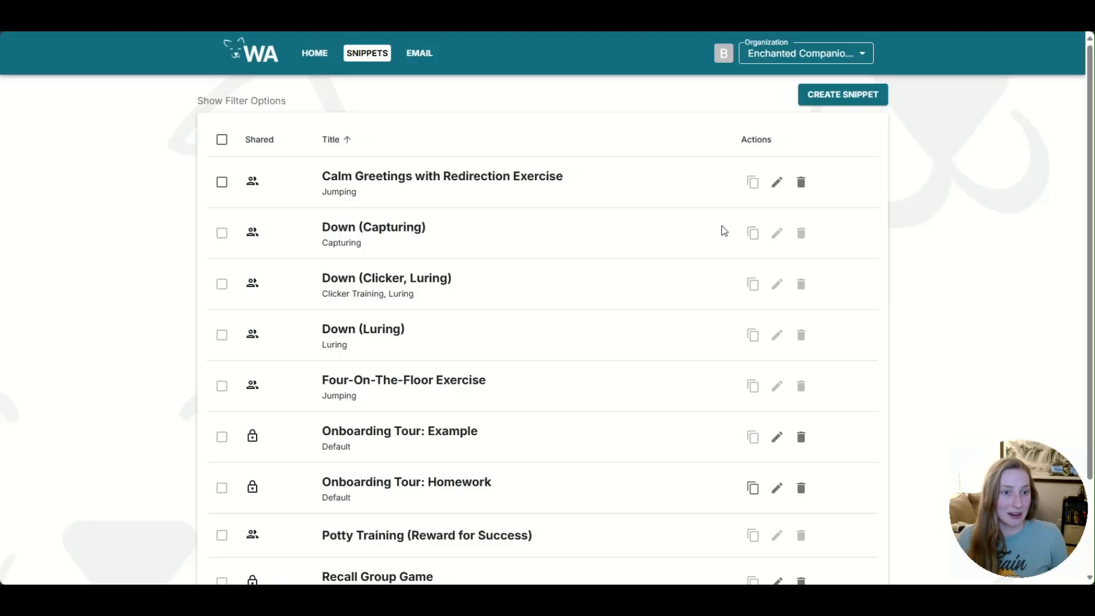
Step: Go to the email drafting page and preview the list of snippets available for it
left_click(415, 54)
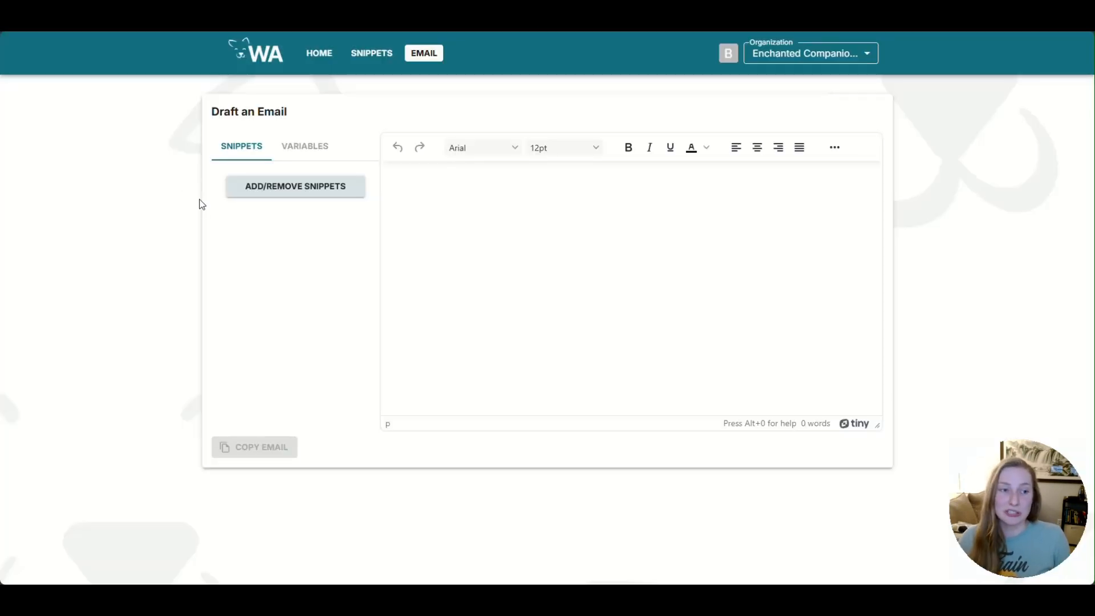
left_click(306, 194)
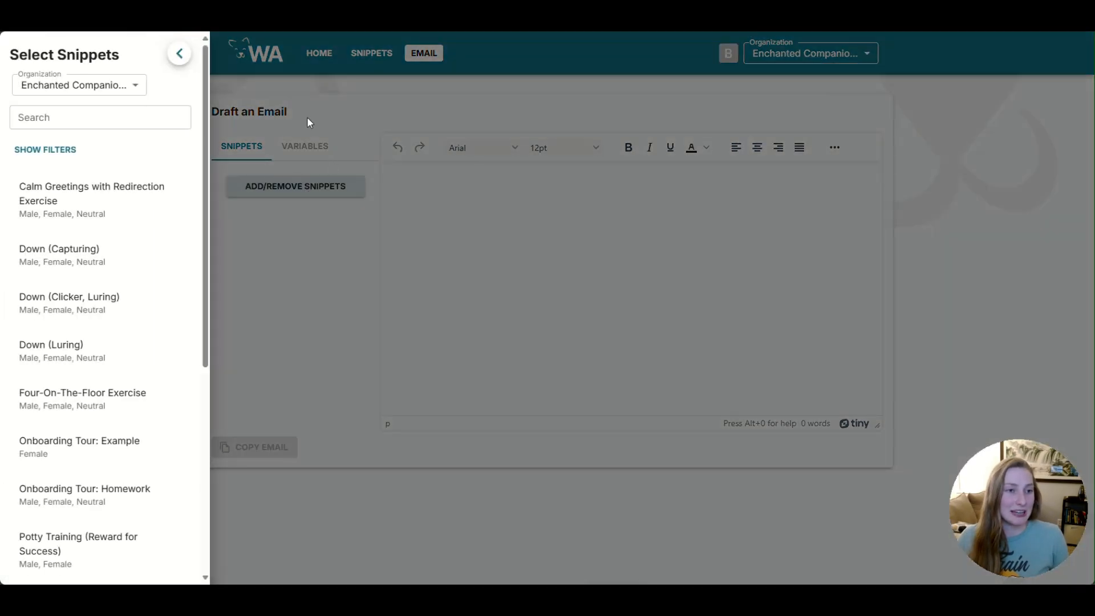
left_click(178, 54)
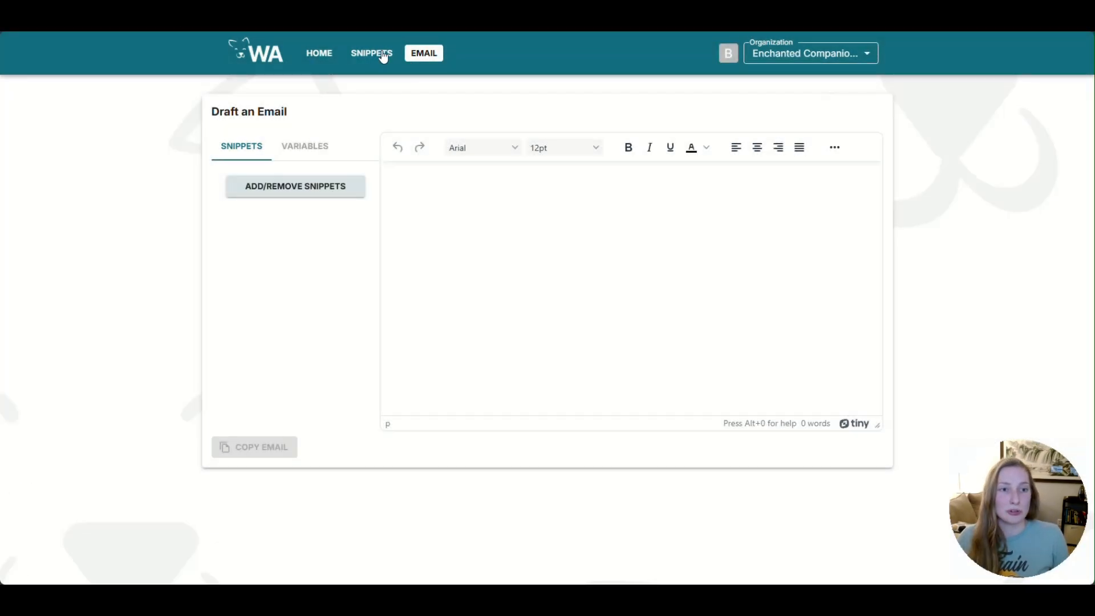
left_click(319, 61)
left_click(509, 283)
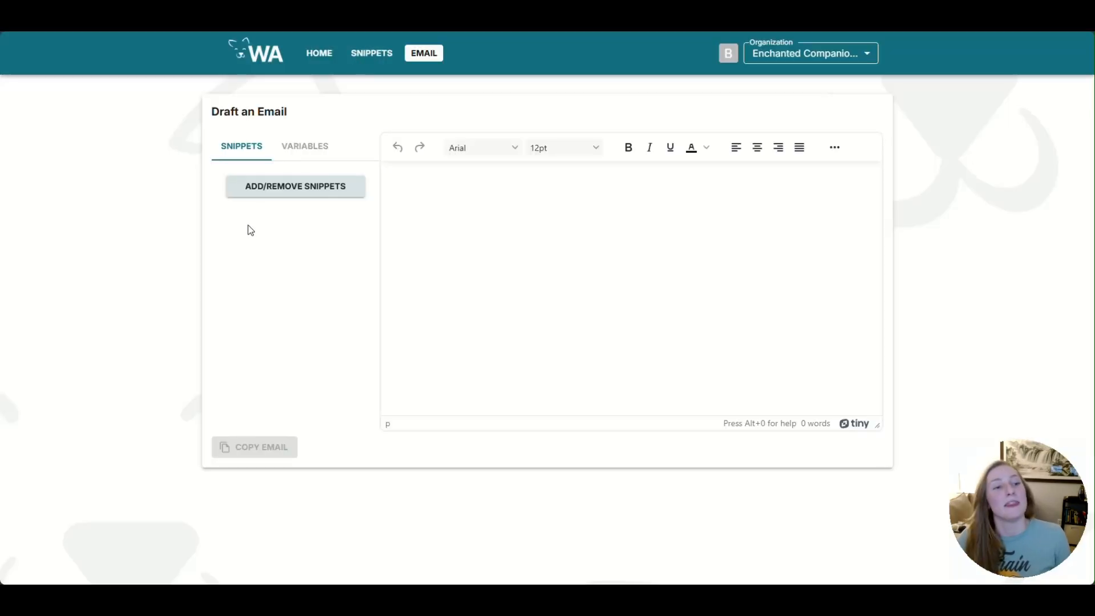
Step: Add the Calm Greetings with Redirection Exercise and Recall Group Game snippets to the email draft
left_click(275, 182)
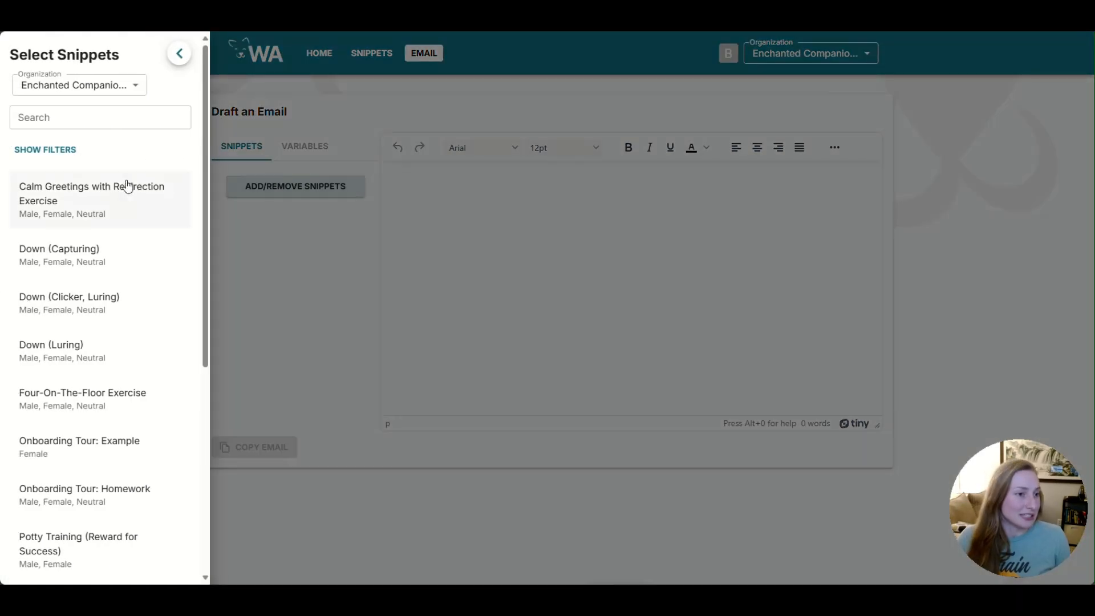
left_click(94, 116)
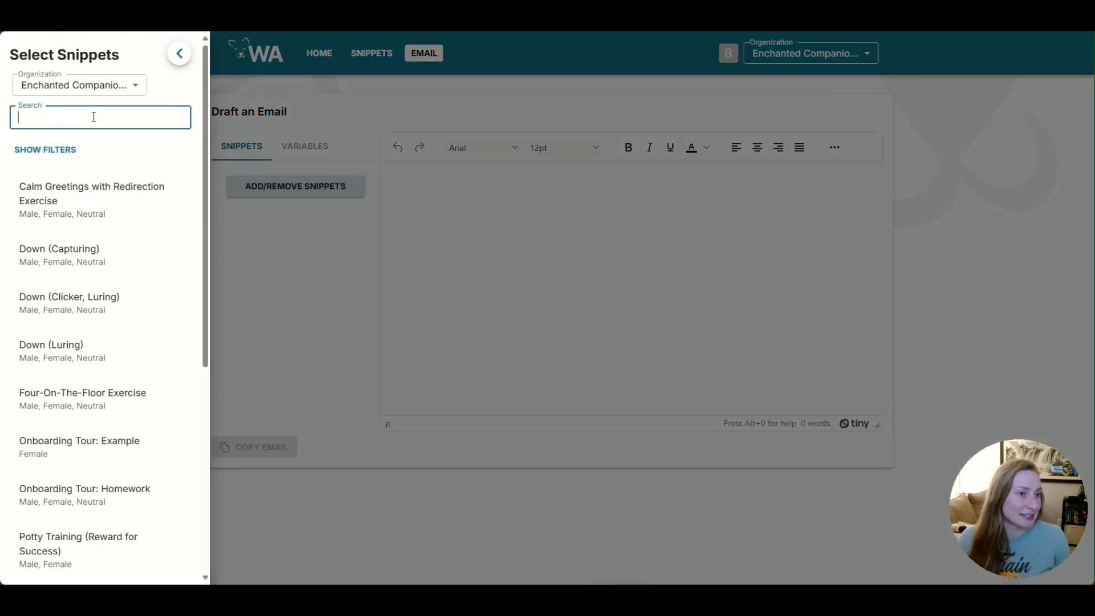
left_click(69, 153)
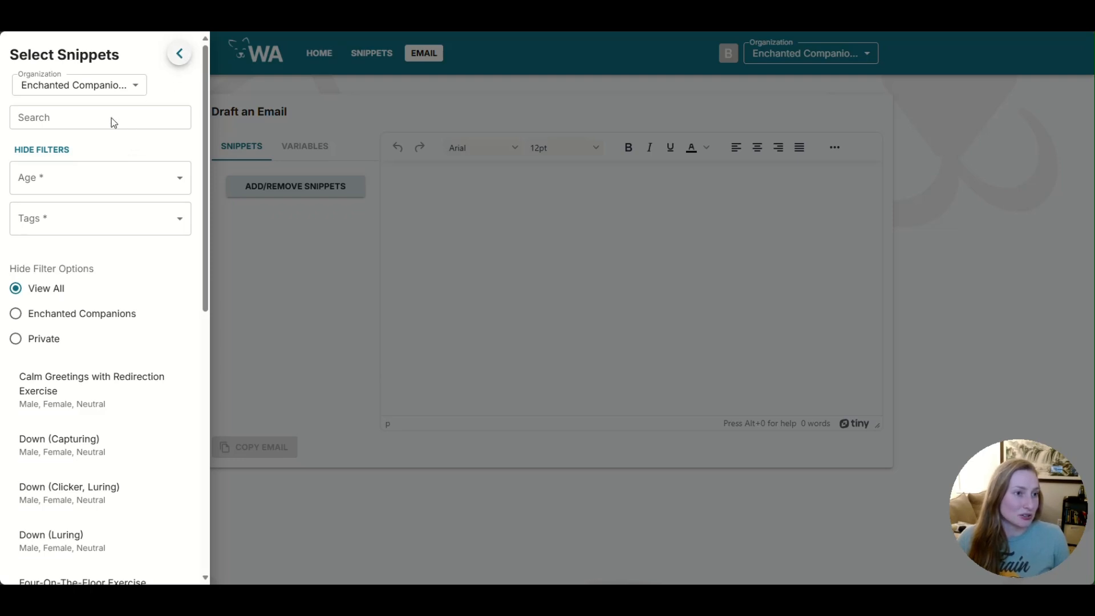
scroll(91, 268, "down", 4)
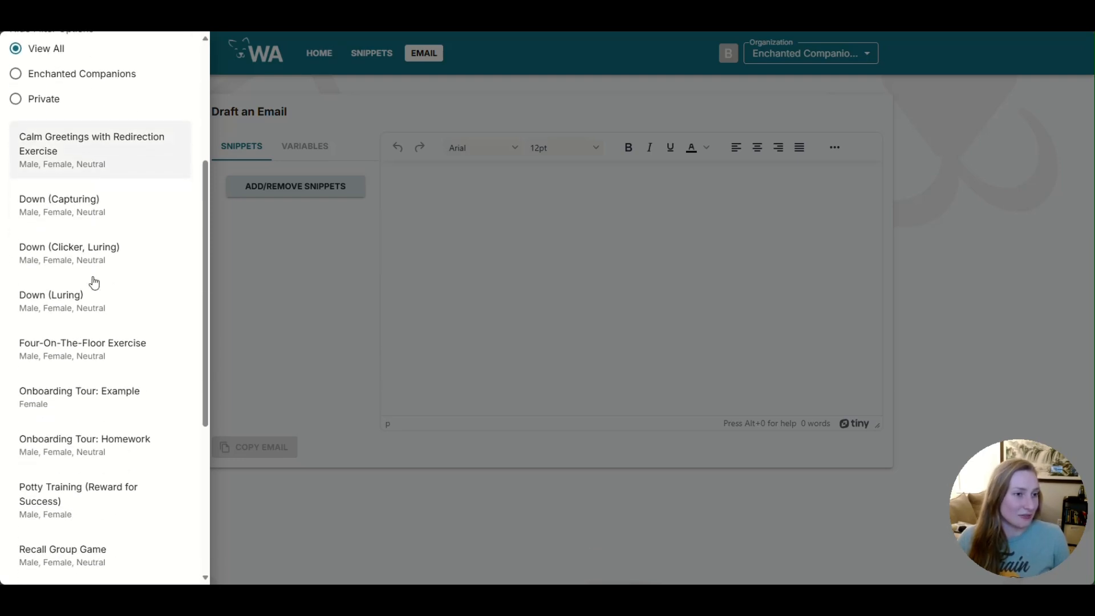
left_click(127, 153)
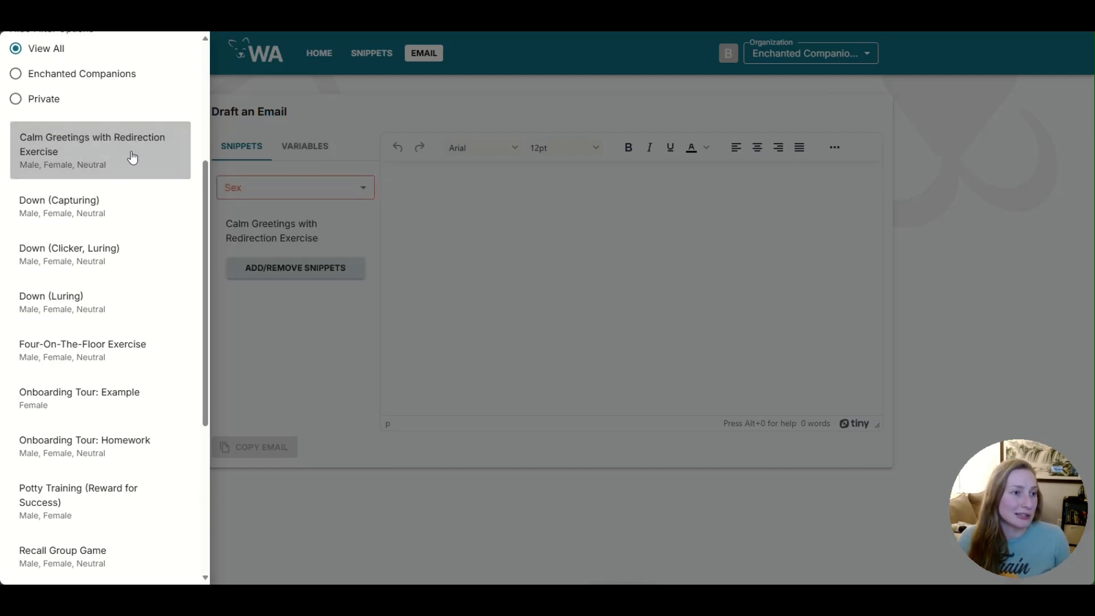
scroll(130, 154, "down", 5)
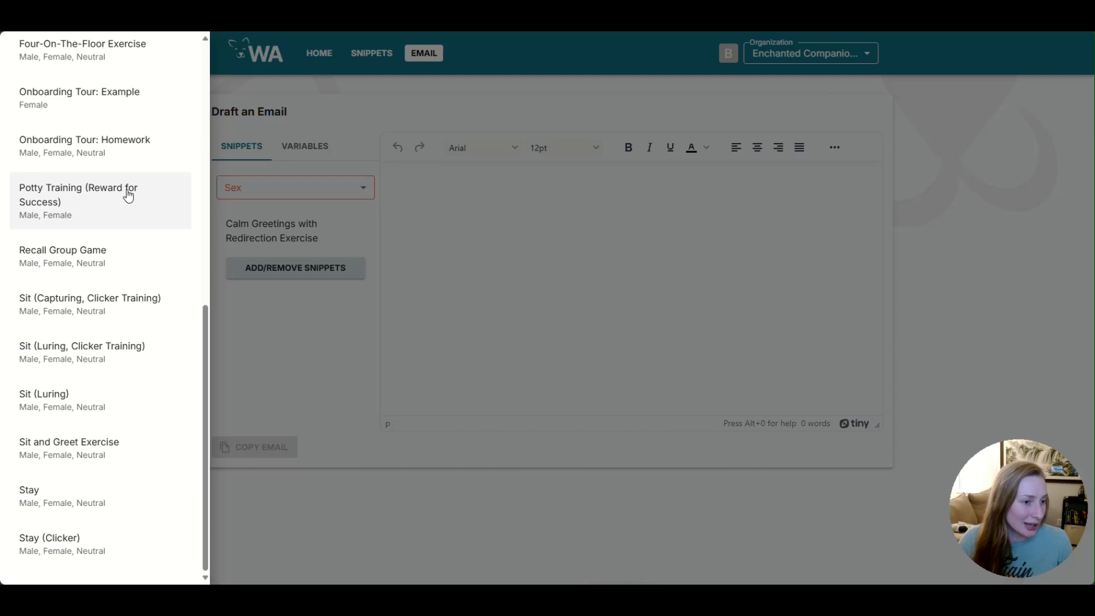
scroll(85, 482, "up", 1)
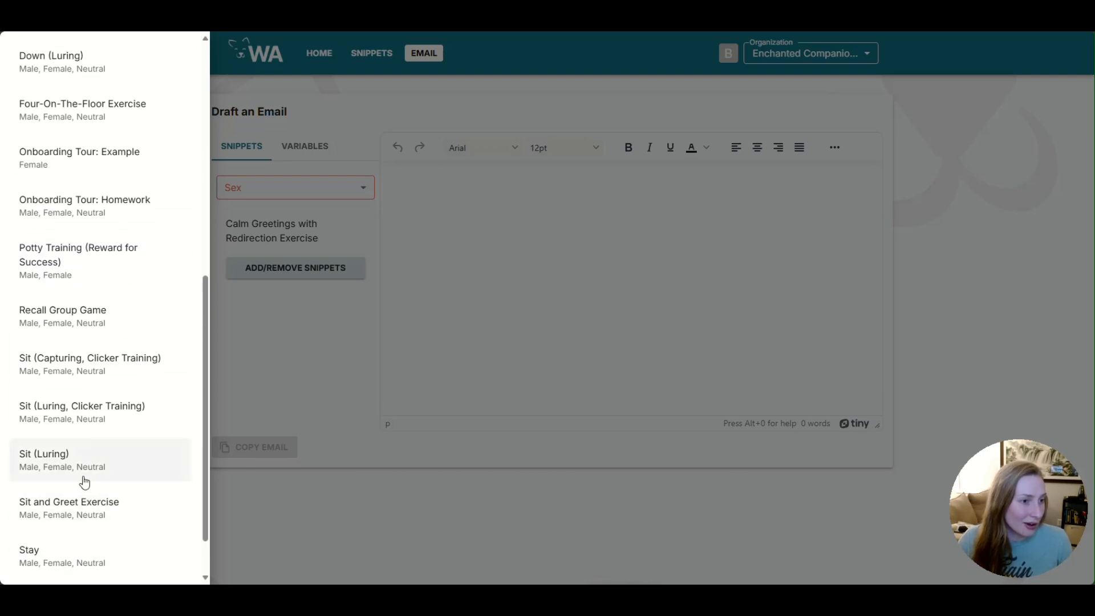
left_click(122, 321)
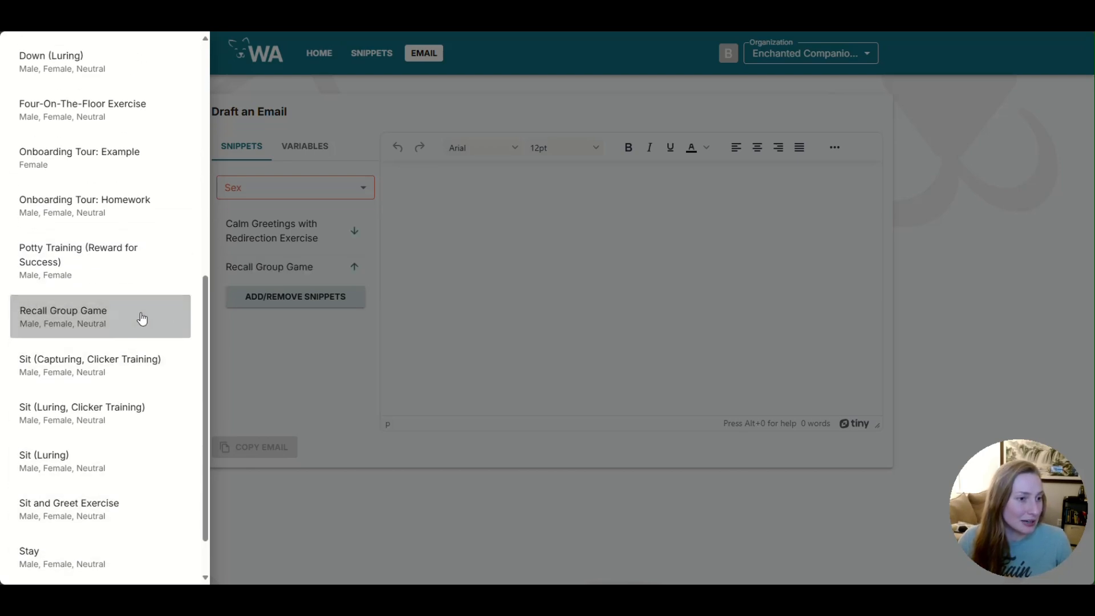
left_click(297, 358)
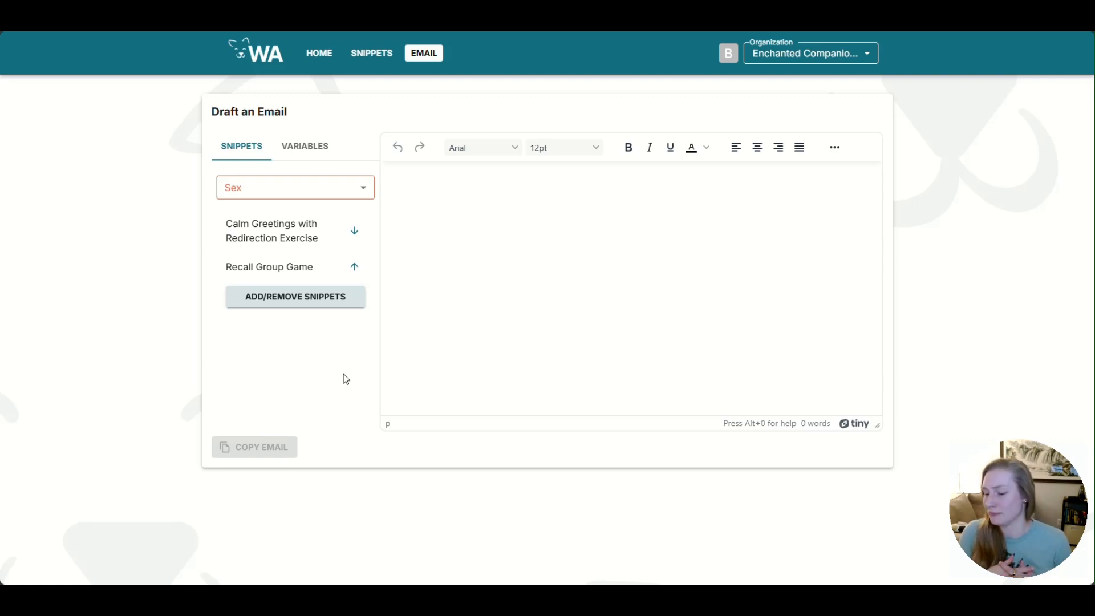
Step: Set the email's sex option to Female and place Recall Group Game above Calm Greetings with Redirection Exercise
left_click(256, 186)
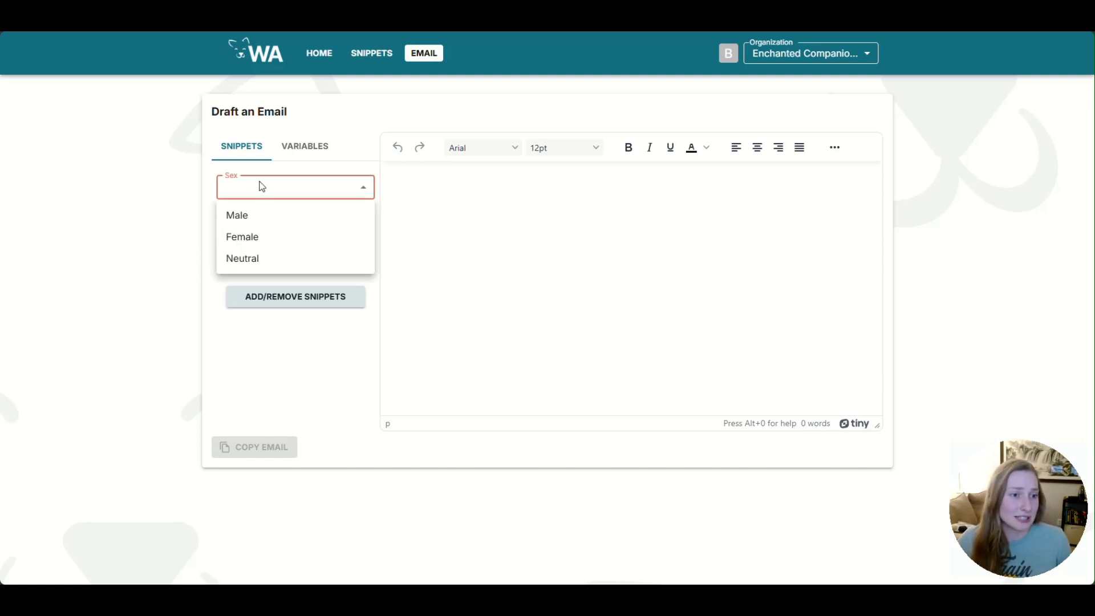
left_click(290, 236)
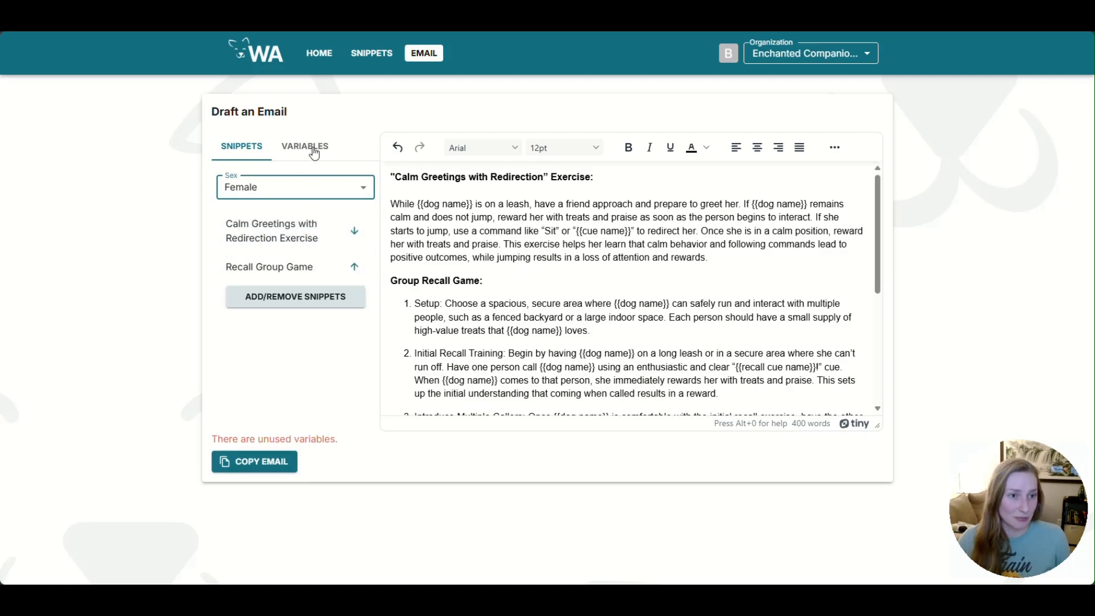
left_click_drag(354, 233, 363, 268)
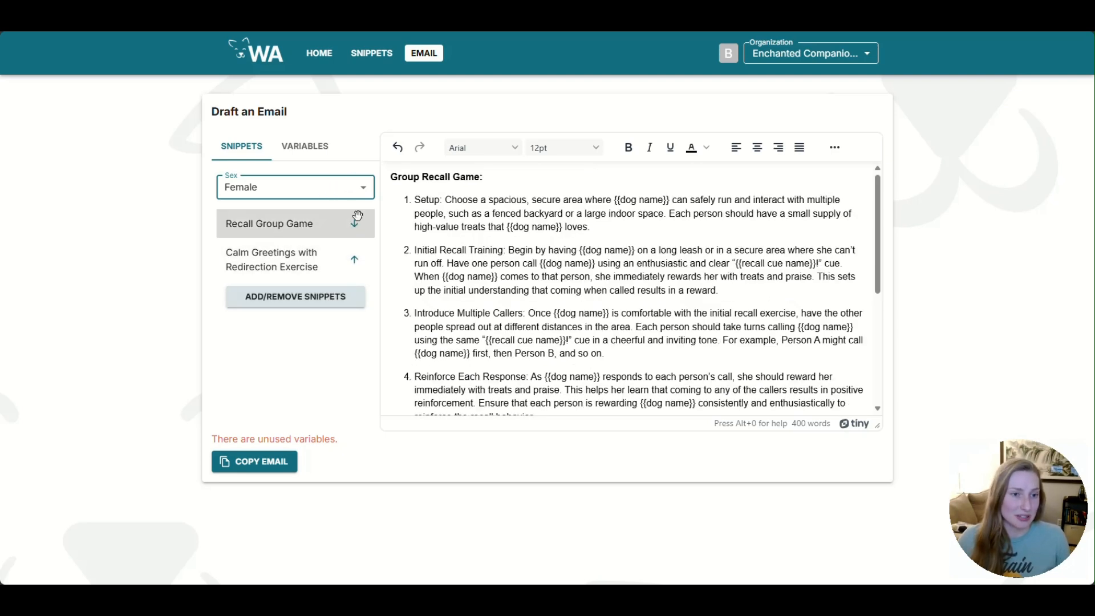
Step: Set the Dog Name variable to "Bella" and swap its placeholders throughout the email draft
left_click(314, 146)
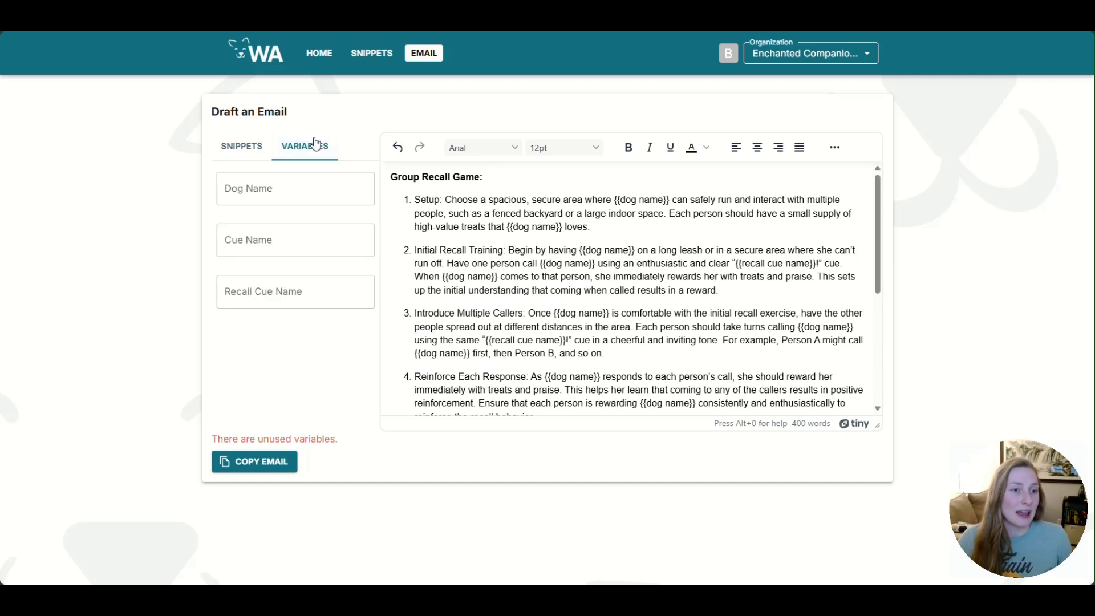
left_click(325, 194)
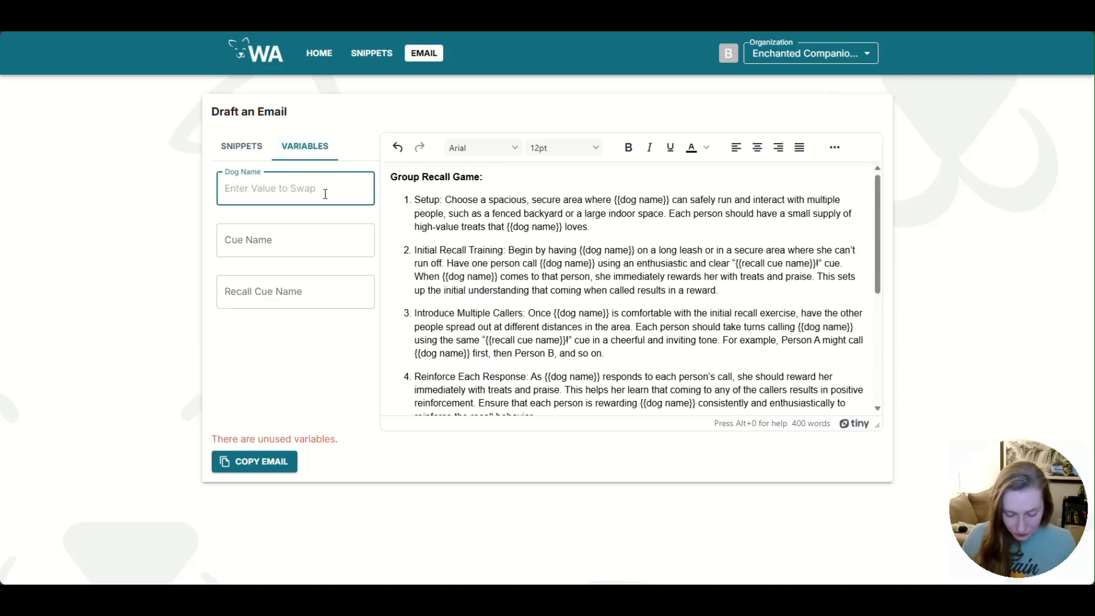
type("Bella")
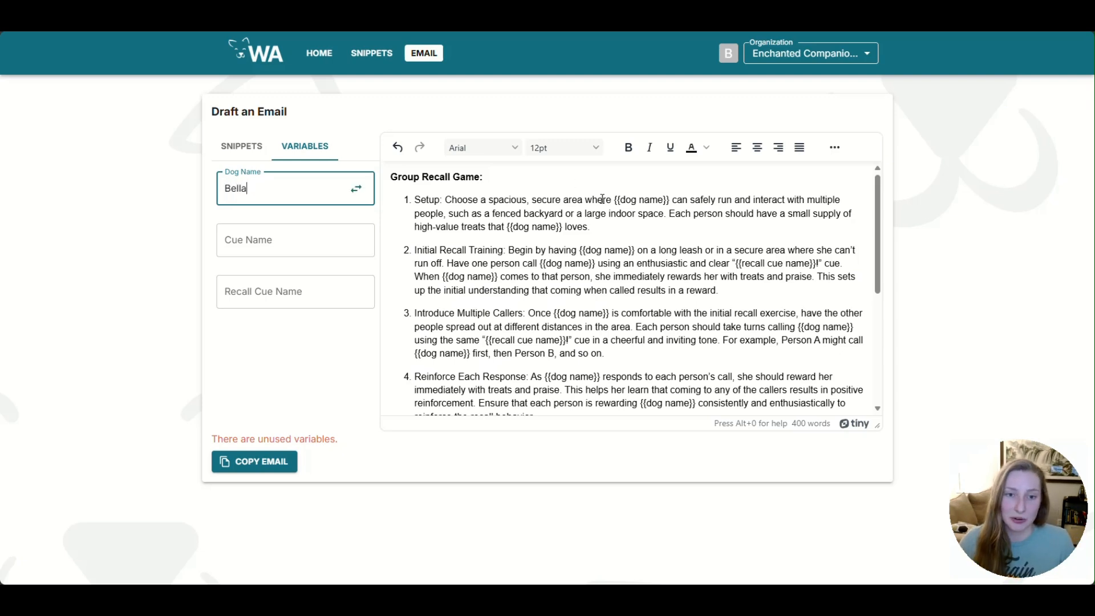
left_click_drag(614, 200, 675, 201)
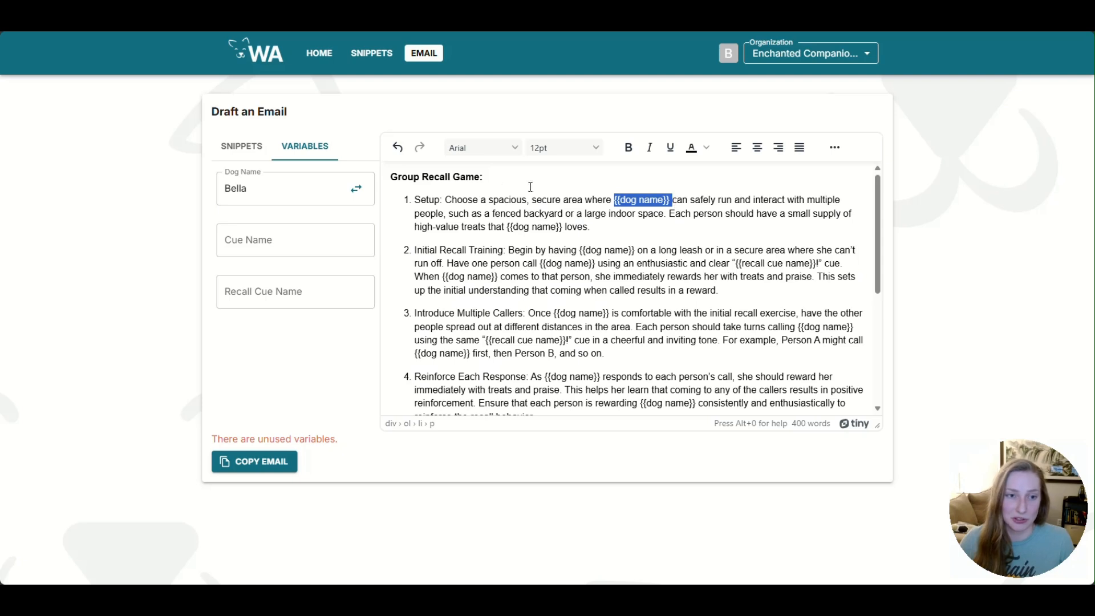
left_click(296, 188)
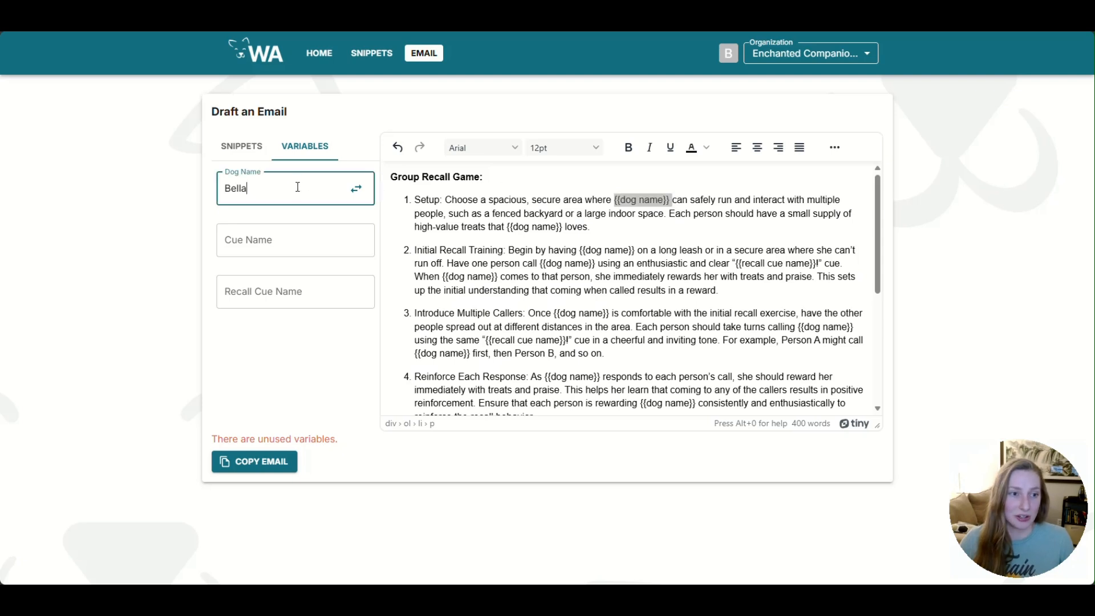
left_click(358, 194)
left_click(633, 225)
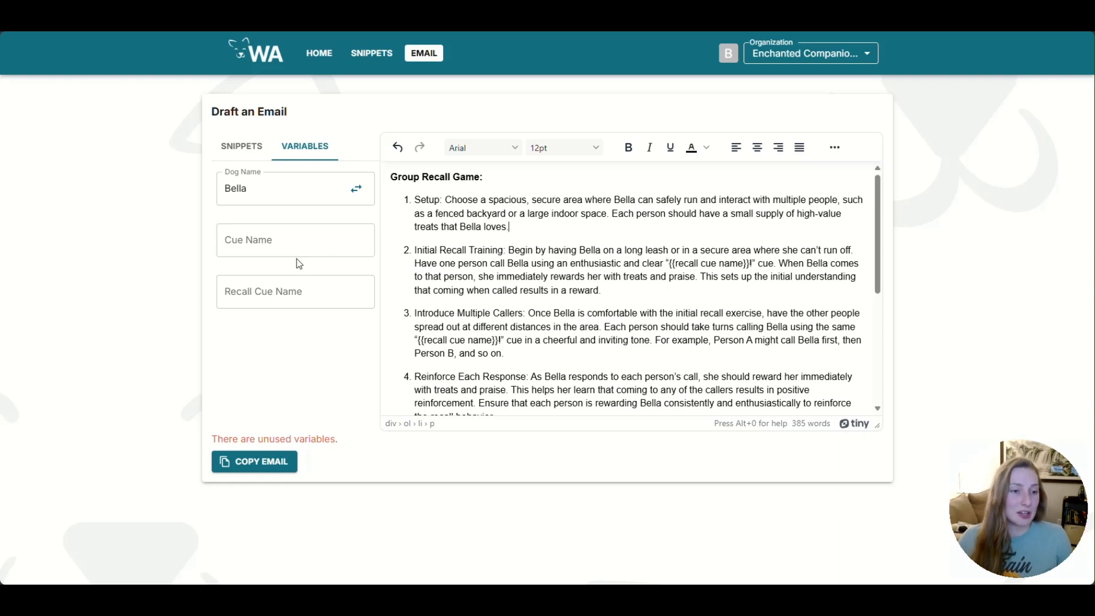
Step: Set the Cue Name variable to "Down" and swap its placeholder in the Calm Greetings with Redirection exercise
scroll(402, 219, "down", 3)
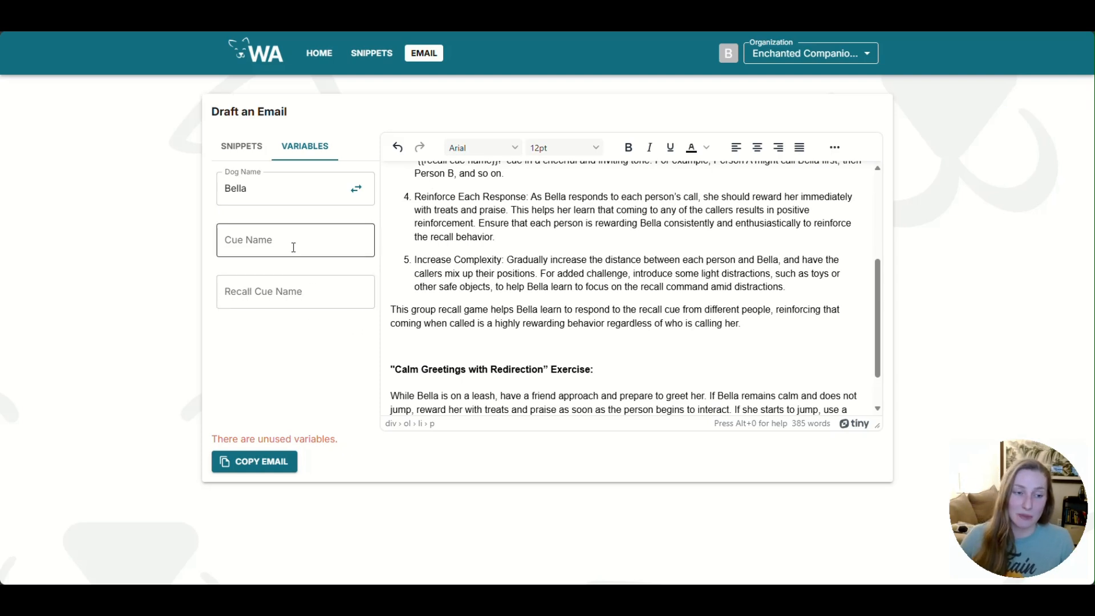
scroll(399, 249, "down", 2)
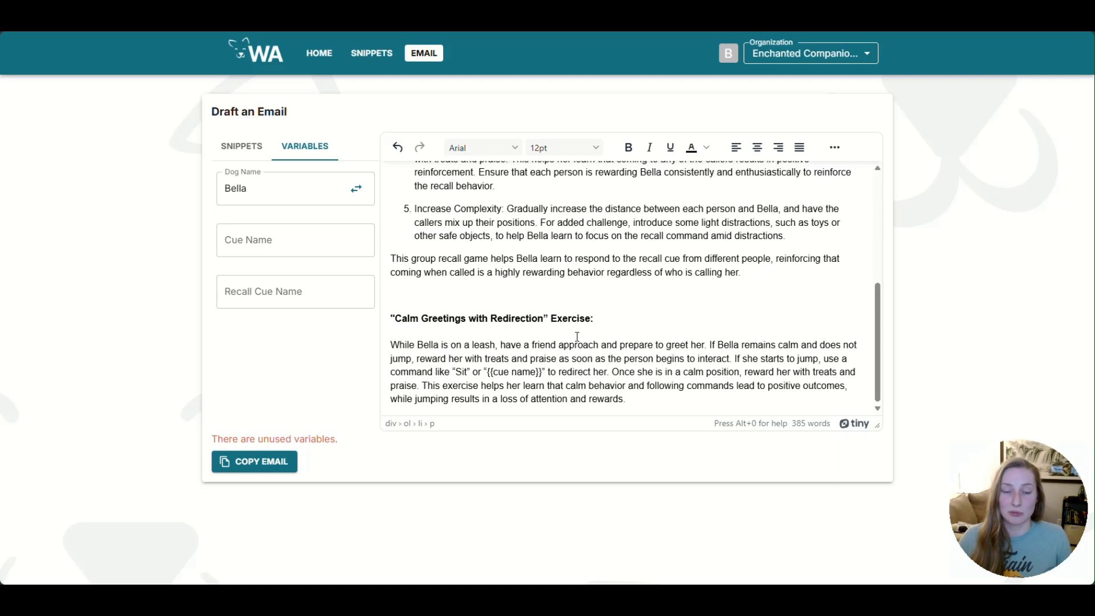
left_click(286, 247)
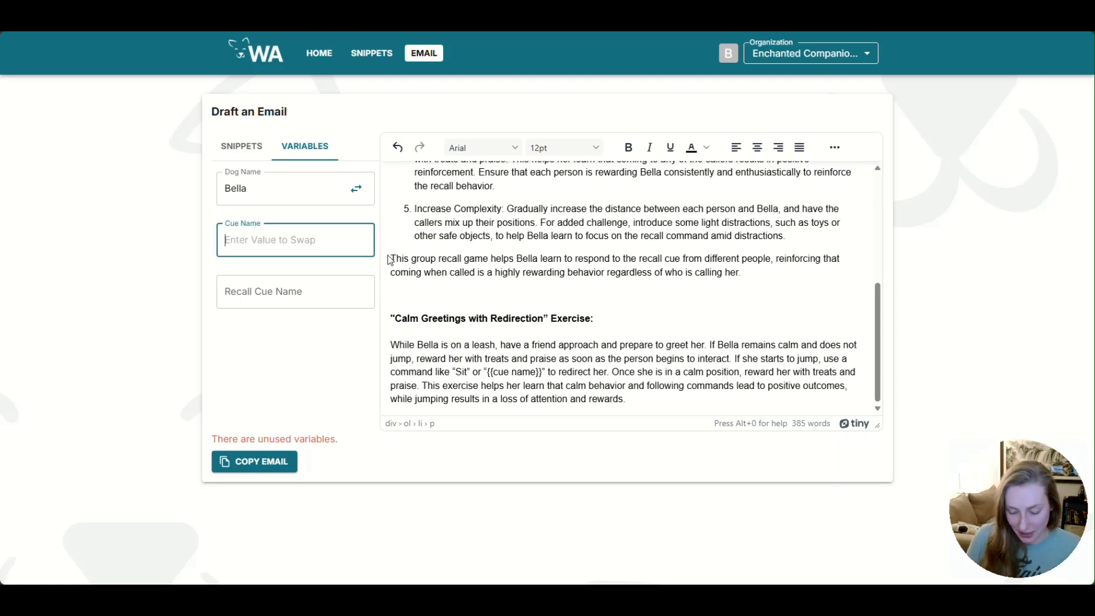
type("Down")
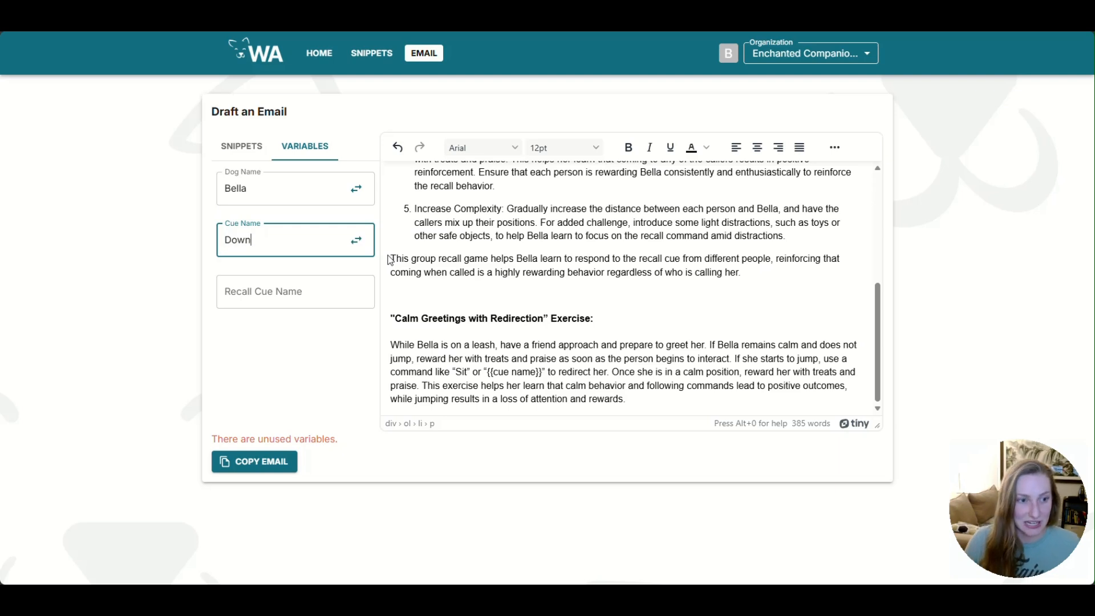
left_click(356, 240)
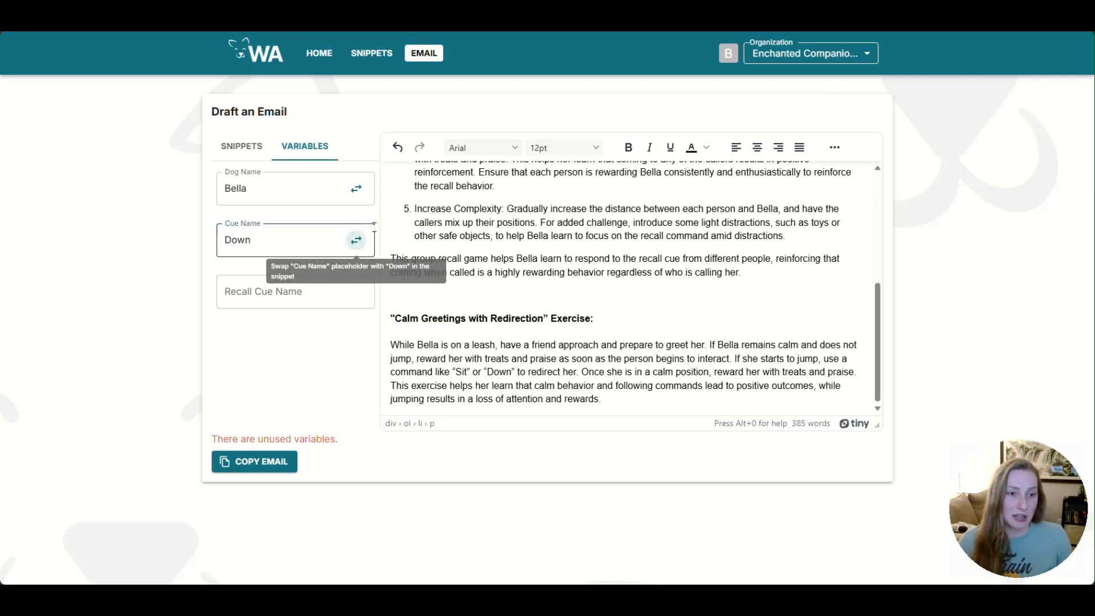
Step: Set the Recall Cue Name variable to "Here" and swap its placeholders in the Group Recall Game text
scroll(505, 286, "up", 2)
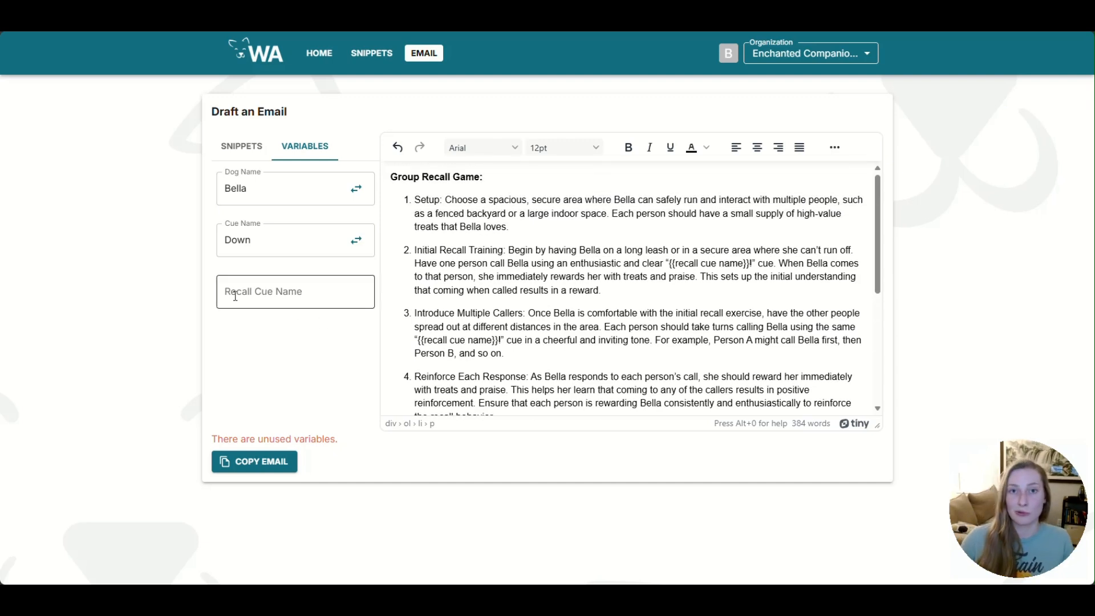
left_click(236, 293)
type("Here")
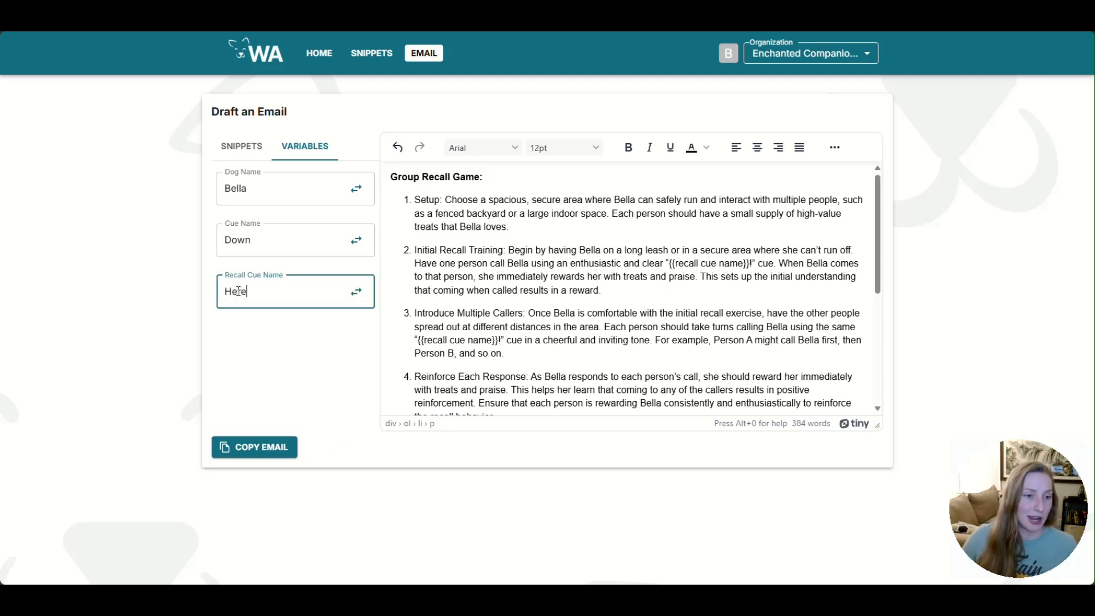
left_click(355, 292)
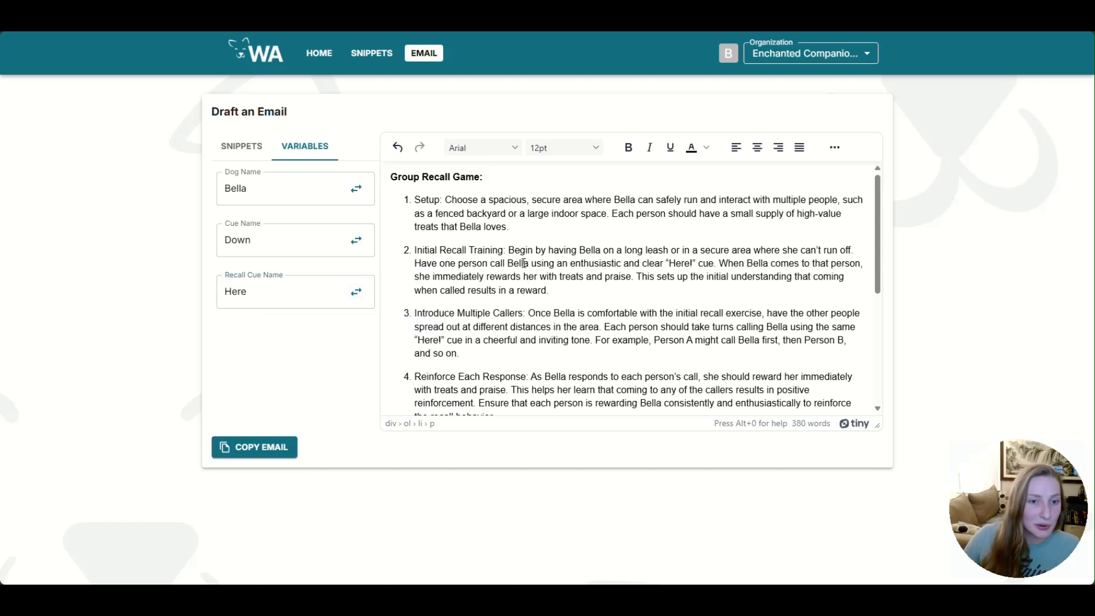
Step: Check the customized text of both exercises and copy the finished email
scroll(525, 271, "down", 4)
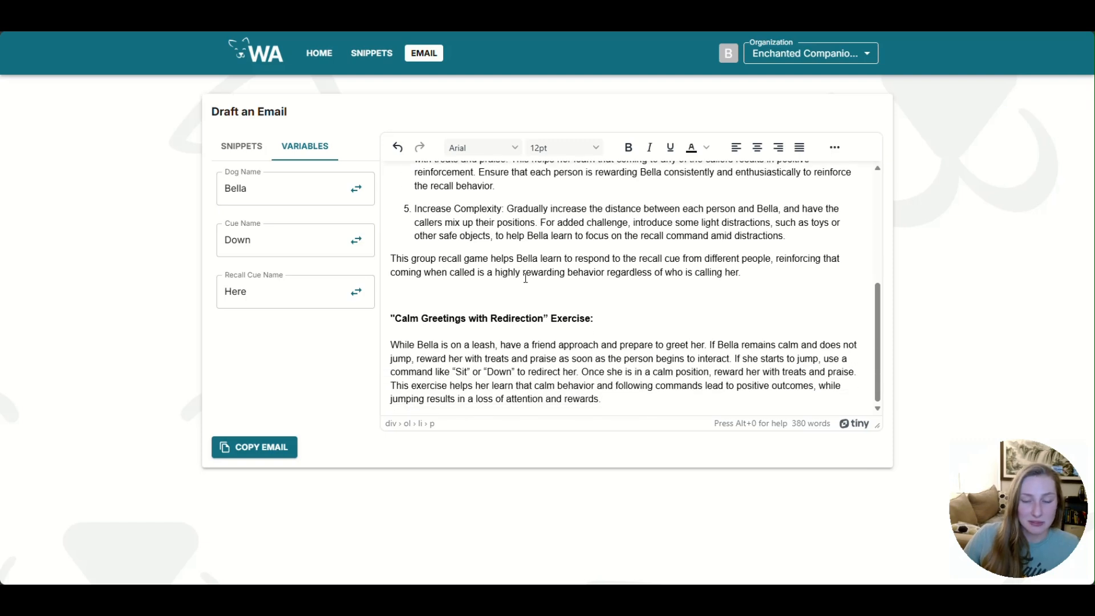
scroll(530, 286, "up", 2)
scroll(532, 292, "up", 3)
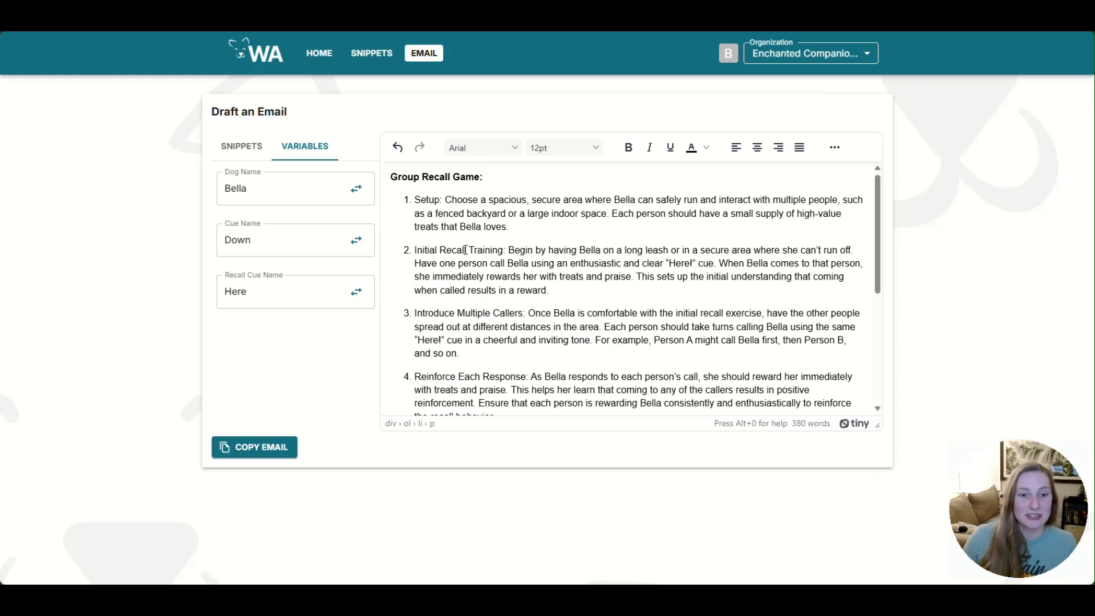
scroll(467, 251, "down", 4)
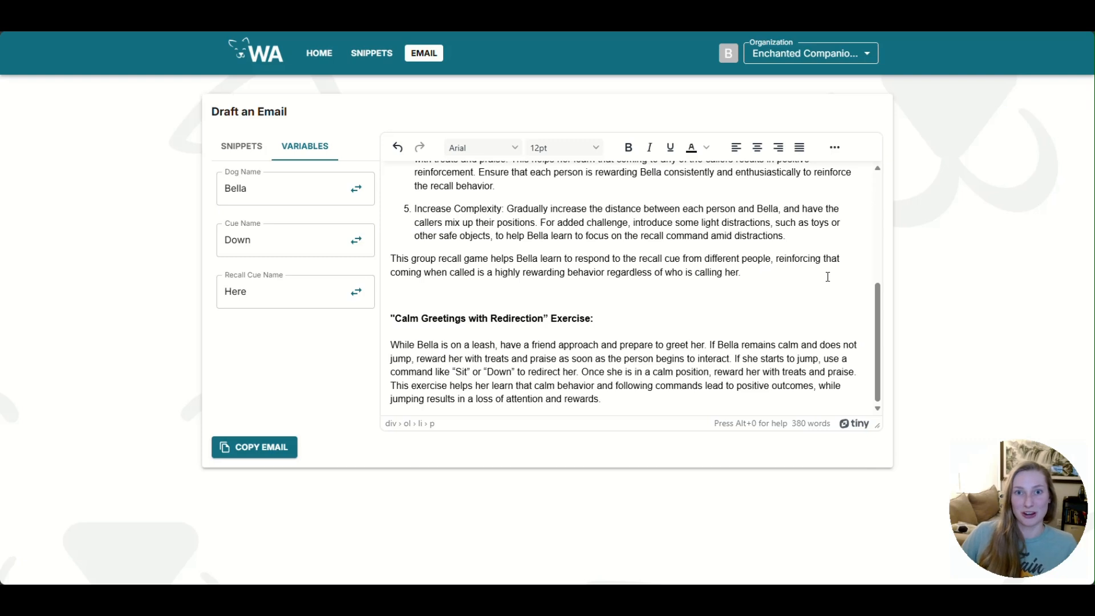
scroll(827, 276, "up", 5)
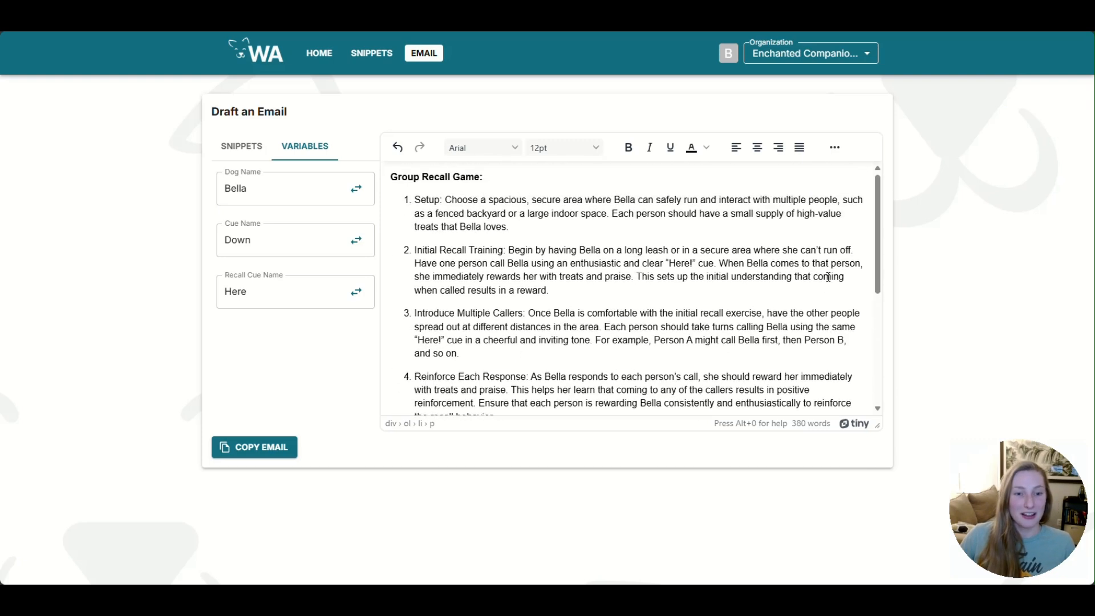
left_click(255, 451)
scroll(742, 317, "down", 3)
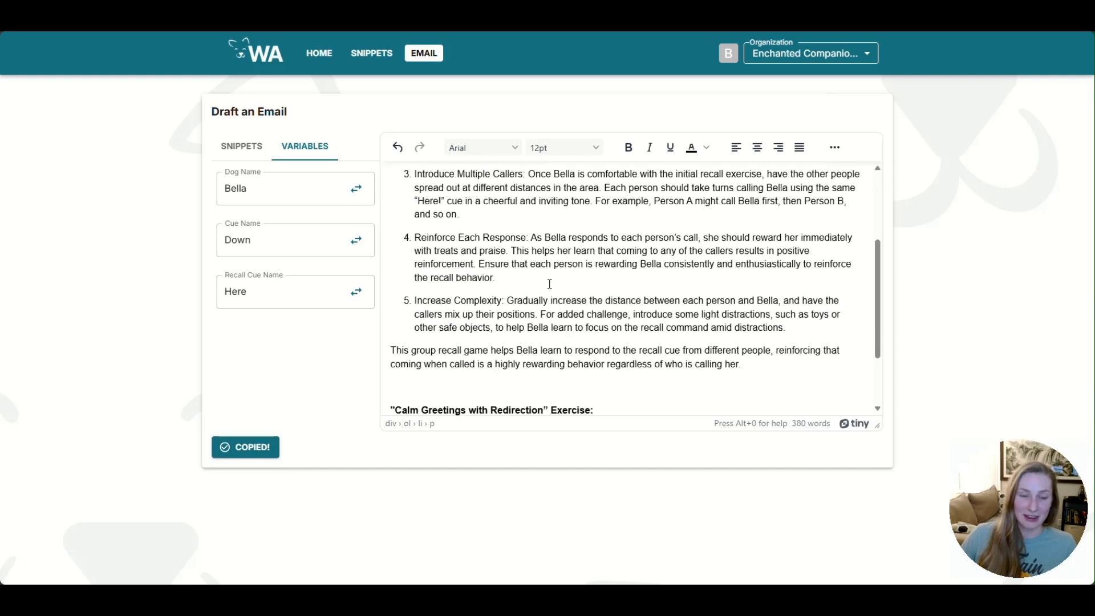
scroll(741, 317, "down", 2)
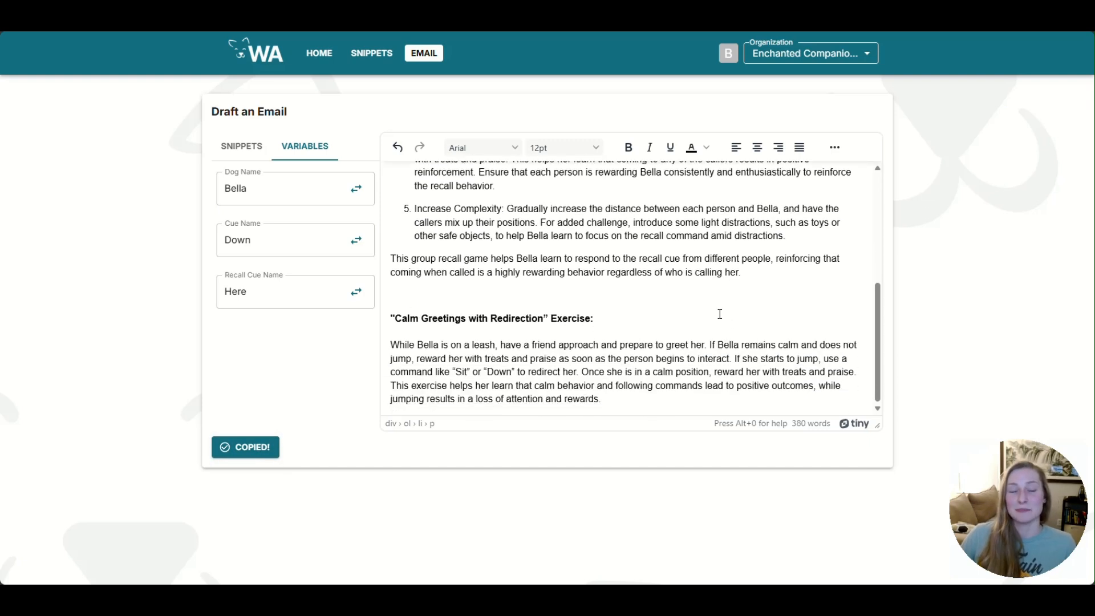